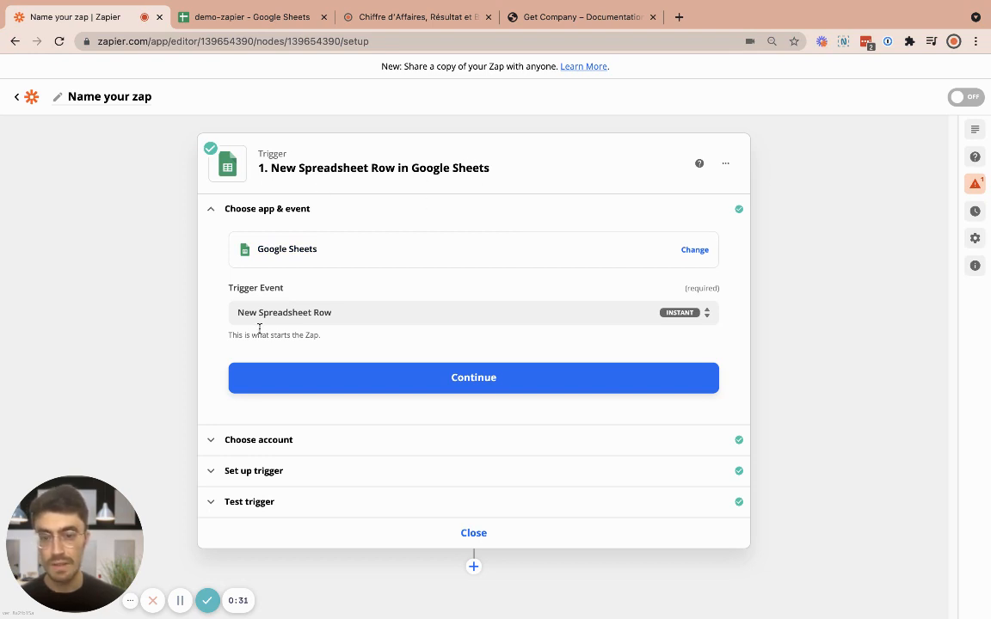
- Review the Google Sheets trigger's setup and sample row against the demo-zapier spreadsheet, and finish the trigger
click(410, 384)
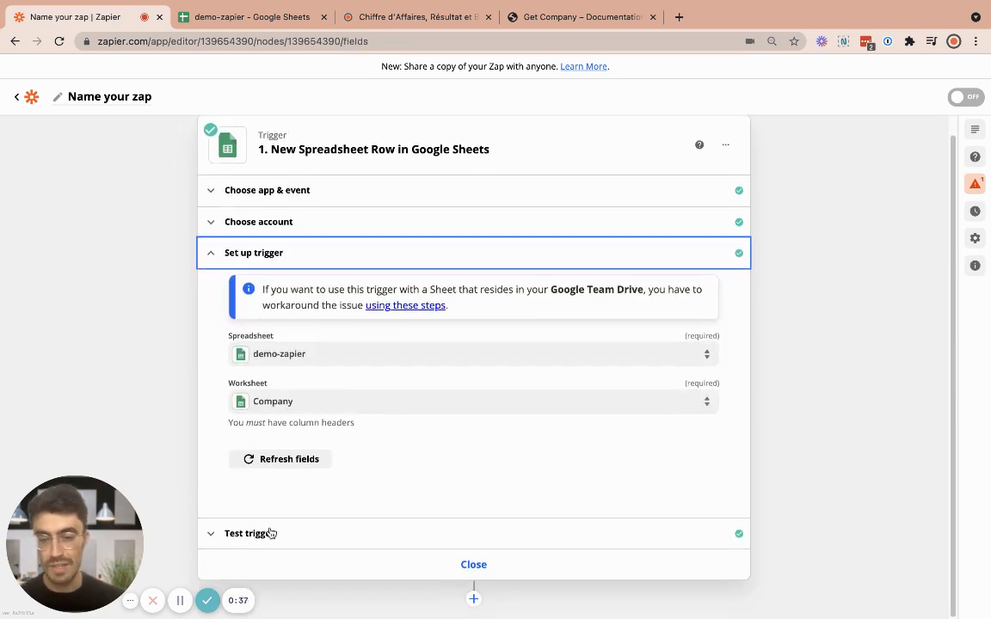
click(270, 533)
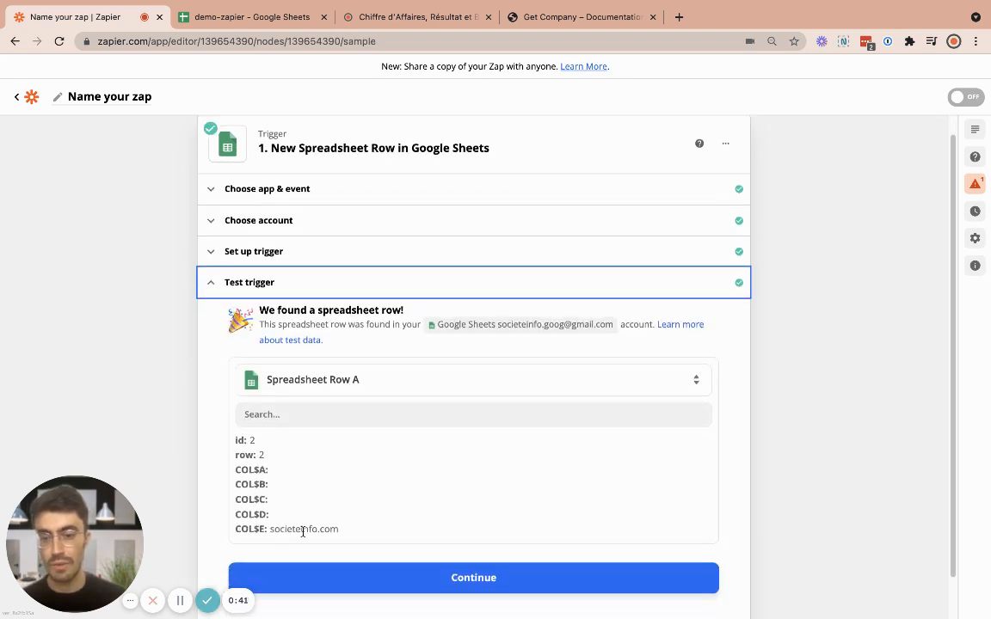
click(247, 18)
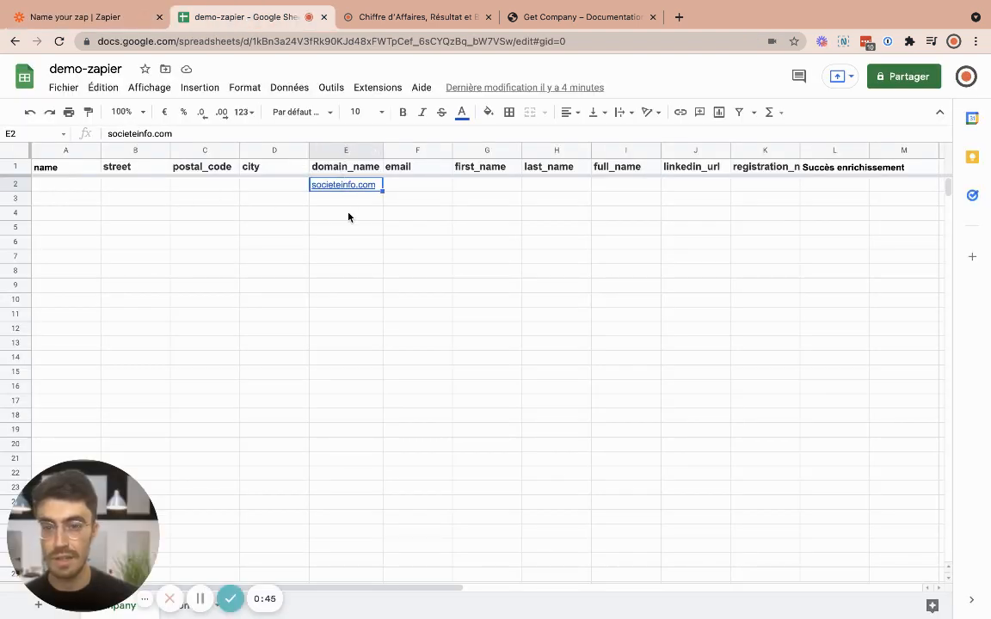
click(115, 24)
scroll(437, 480, down, 1)
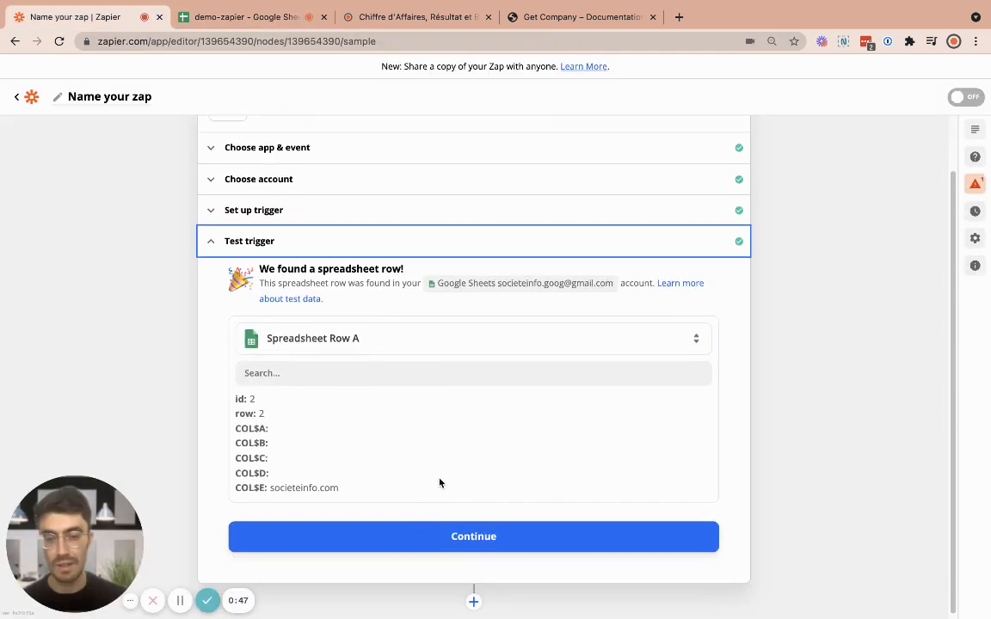
click(413, 535)
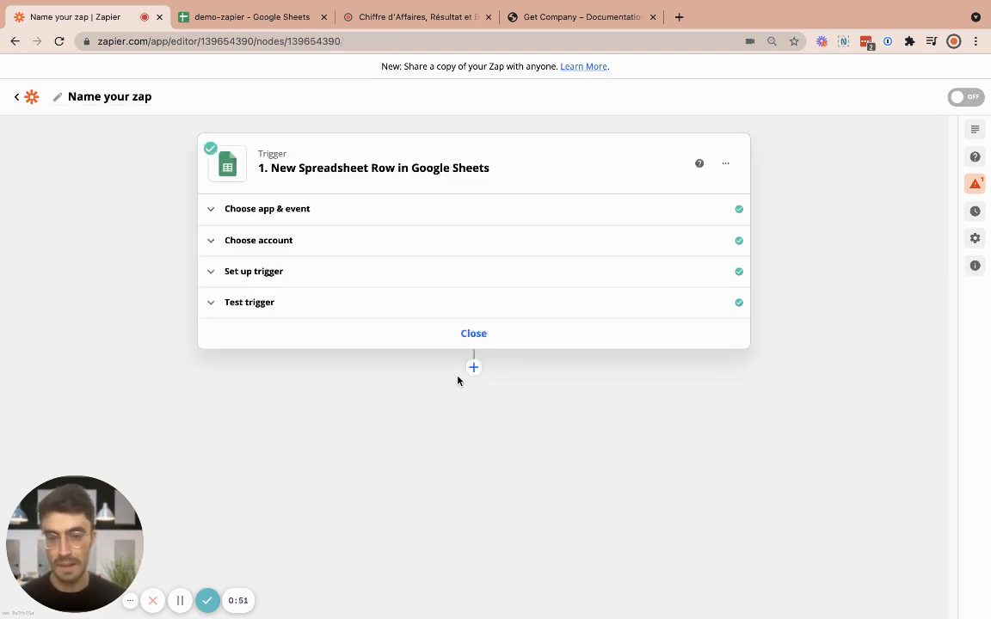
- Add a Societeinfo action after the trigger with Enrich French Company as its event
click(472, 368)
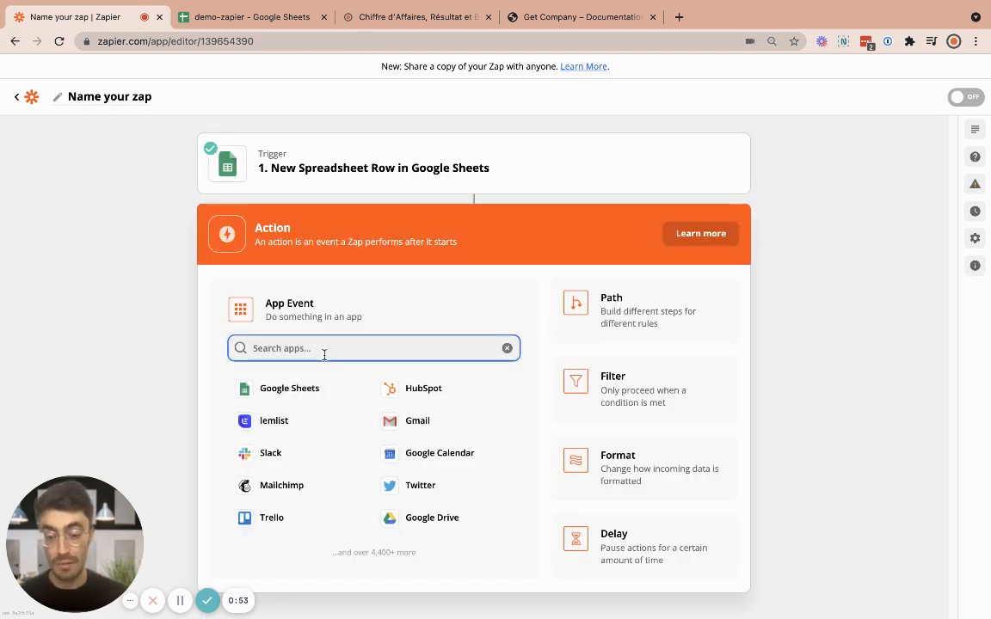
text(societ)
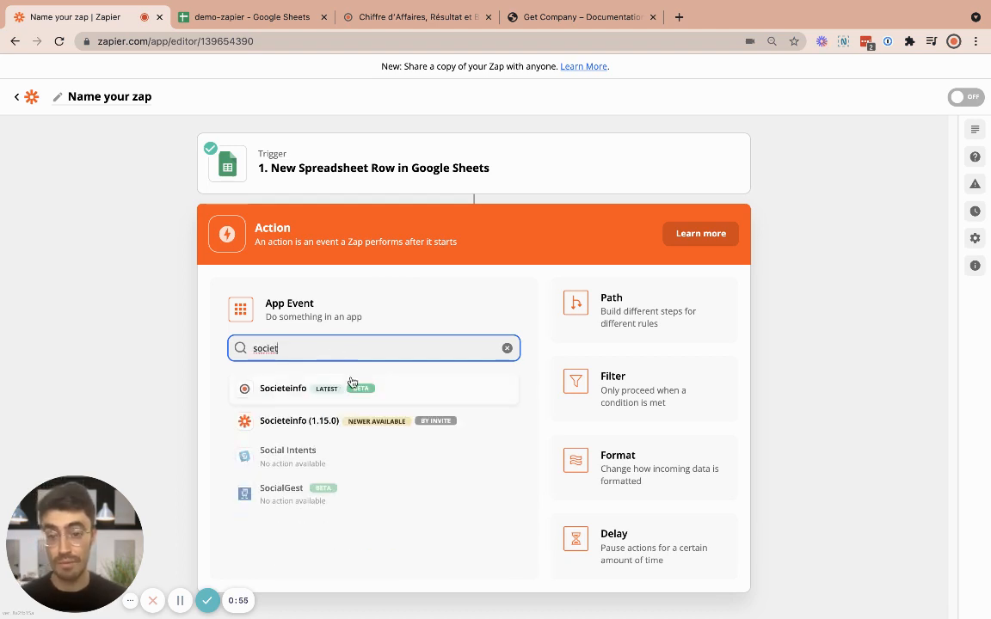
click(351, 384)
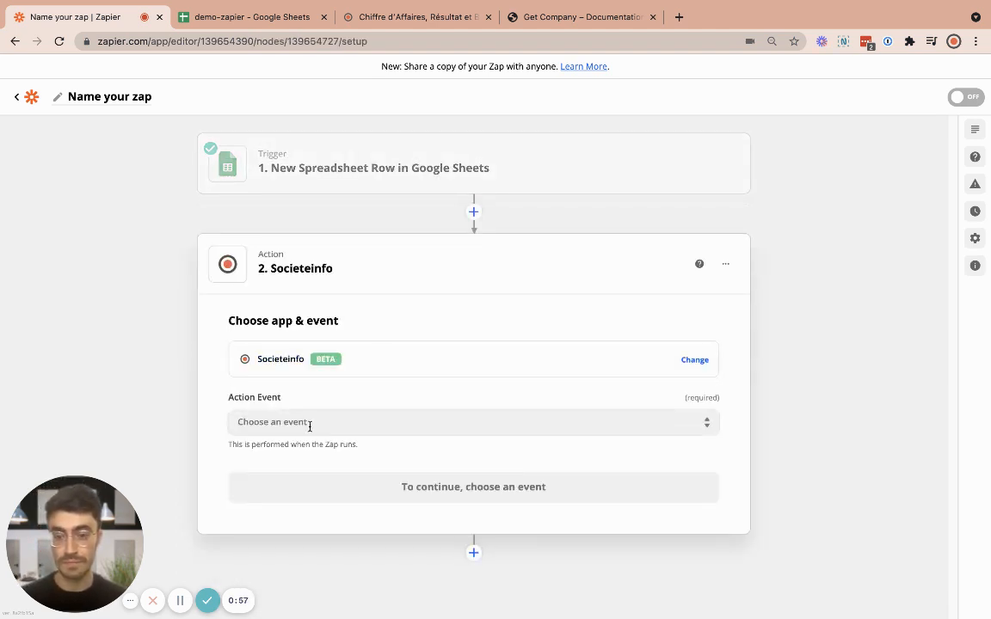
click(310, 422)
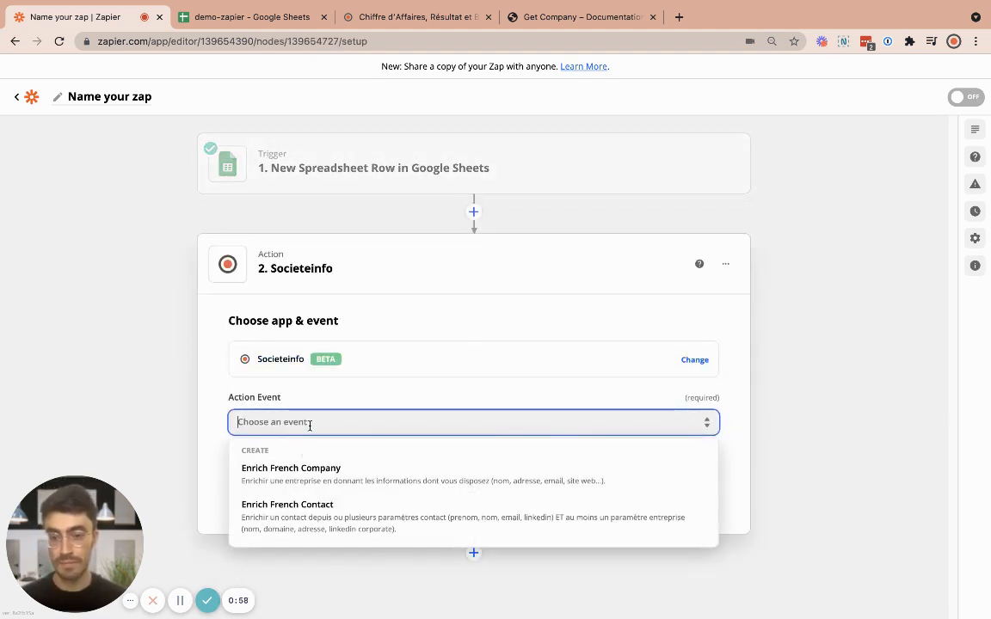
click(306, 479)
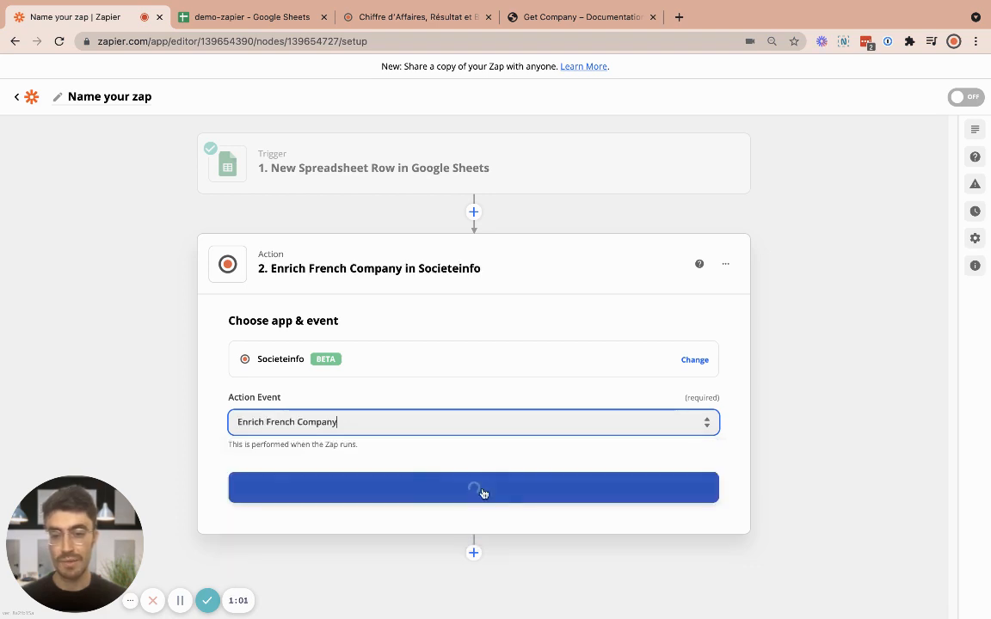
click(488, 488)
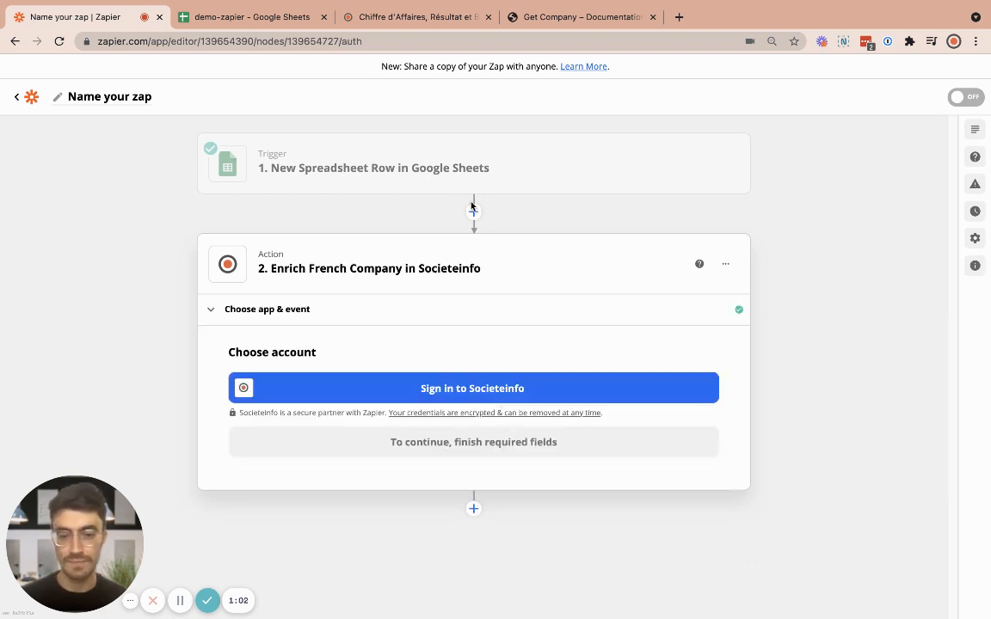
- Start signing in to Societeinfo and copy the existing API key from the Societeinfo account's API settings
click(457, 391)
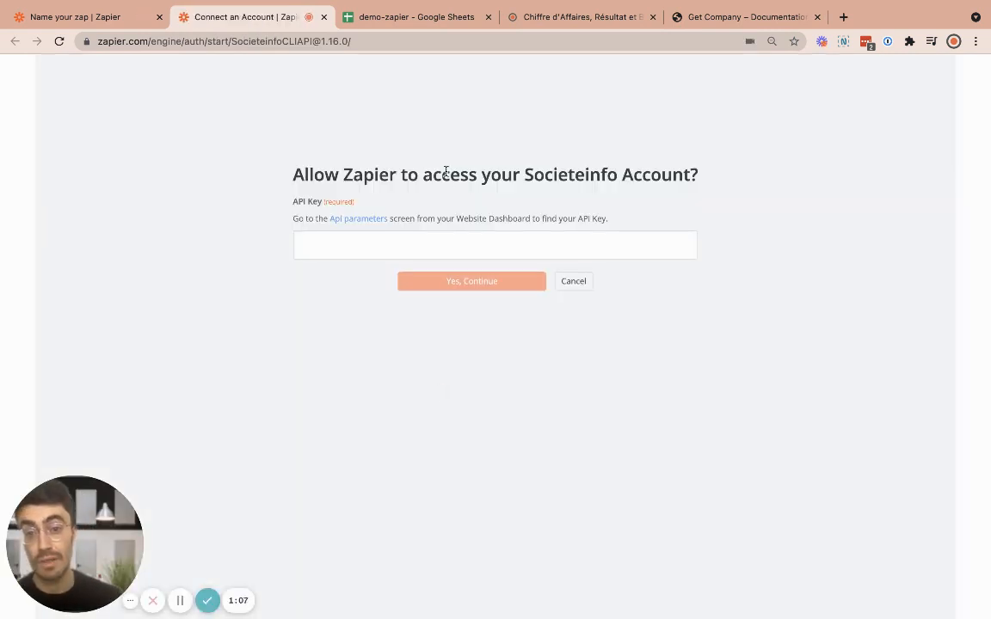
click(584, 17)
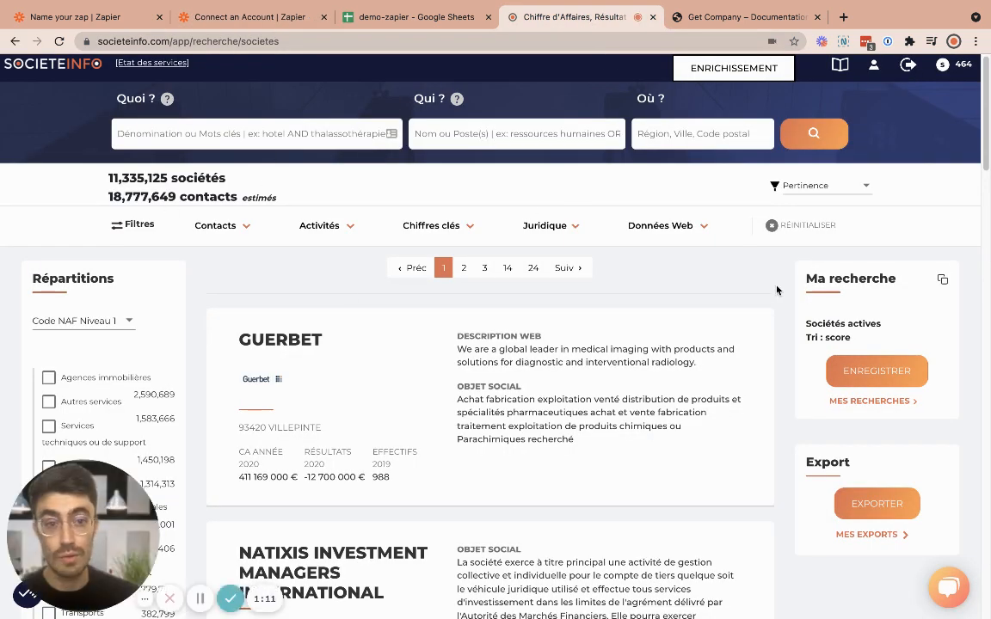
click(873, 64)
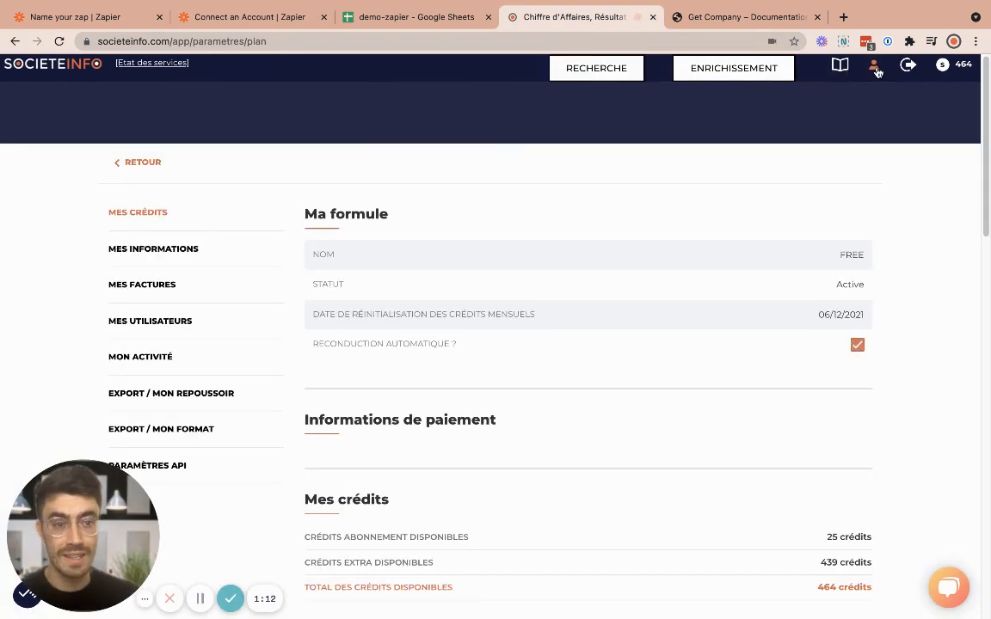
click(162, 465)
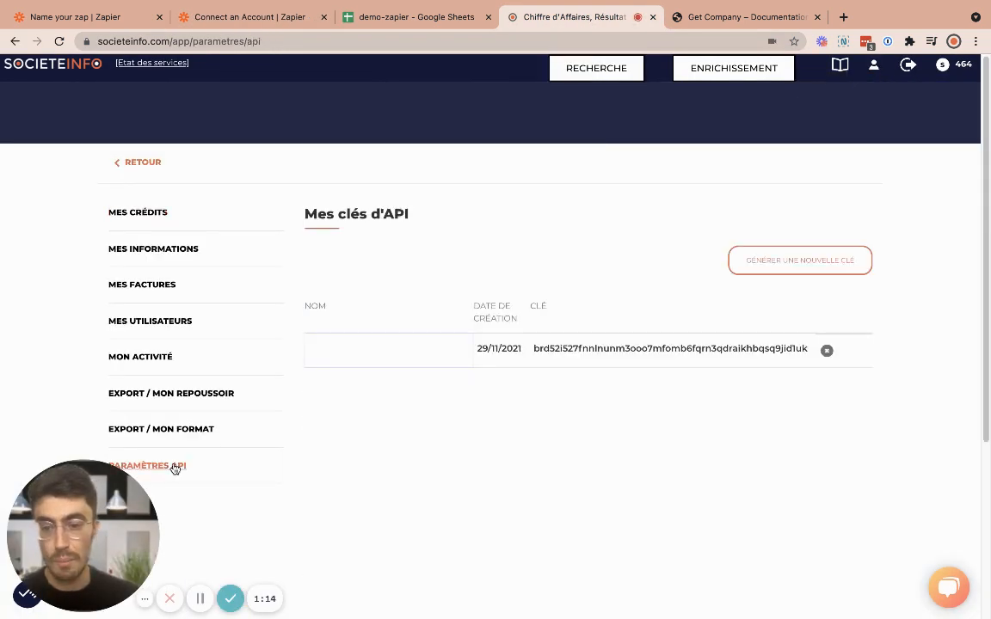
double_click(625, 348)
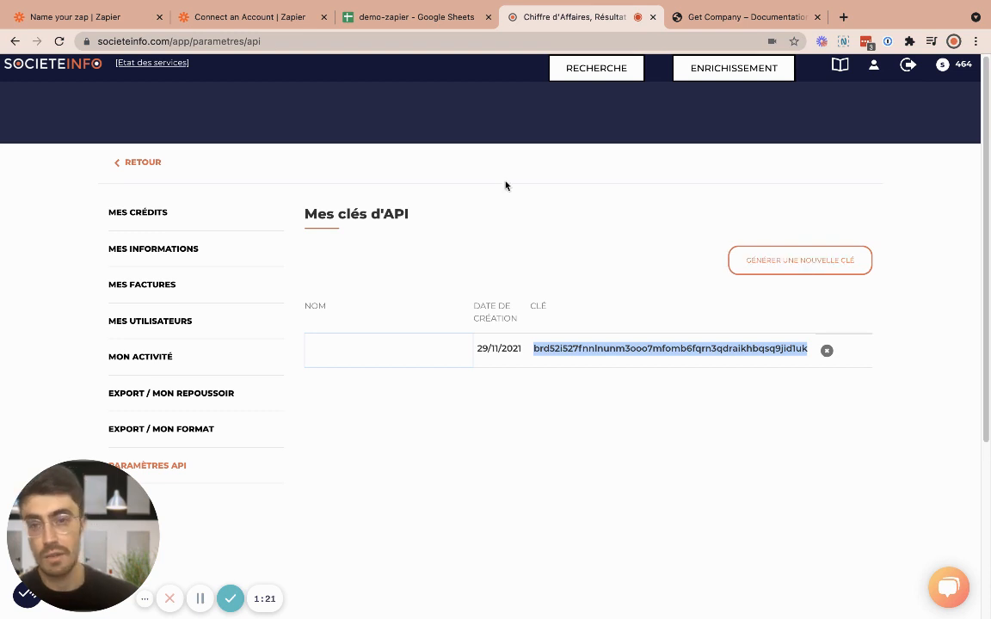
- Paste the API key to authorize Zapier's access to Societeinfo, and continue the action with the connected account
click(245, 17)
key(super+v)
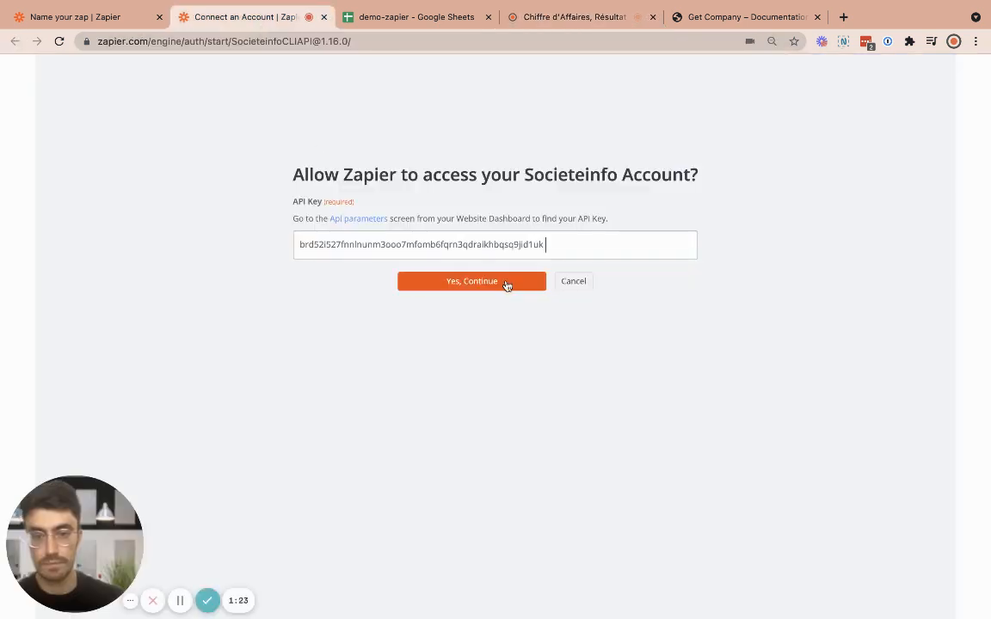
click(507, 284)
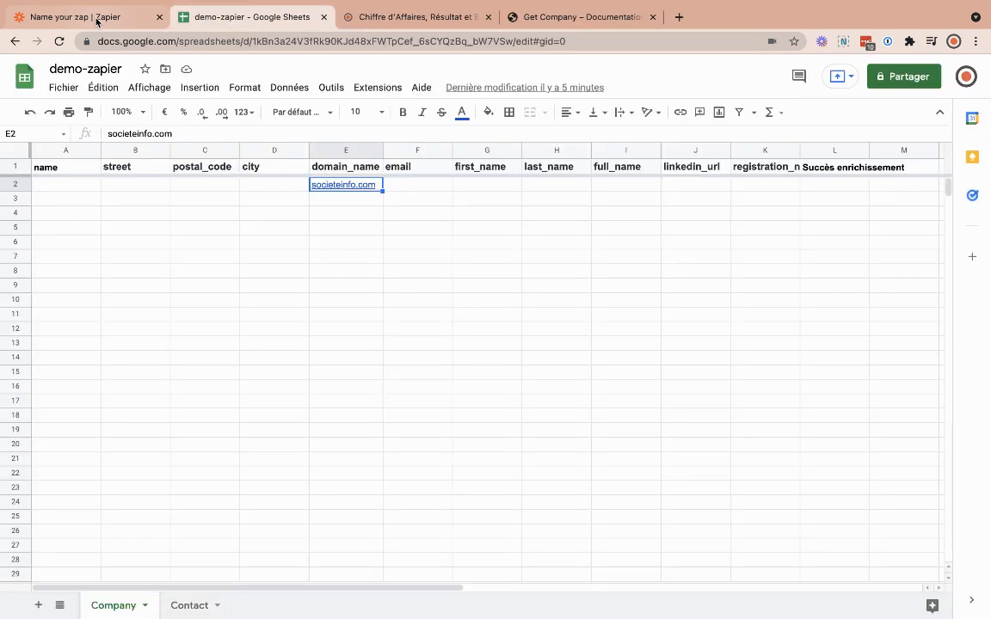
click(95, 18)
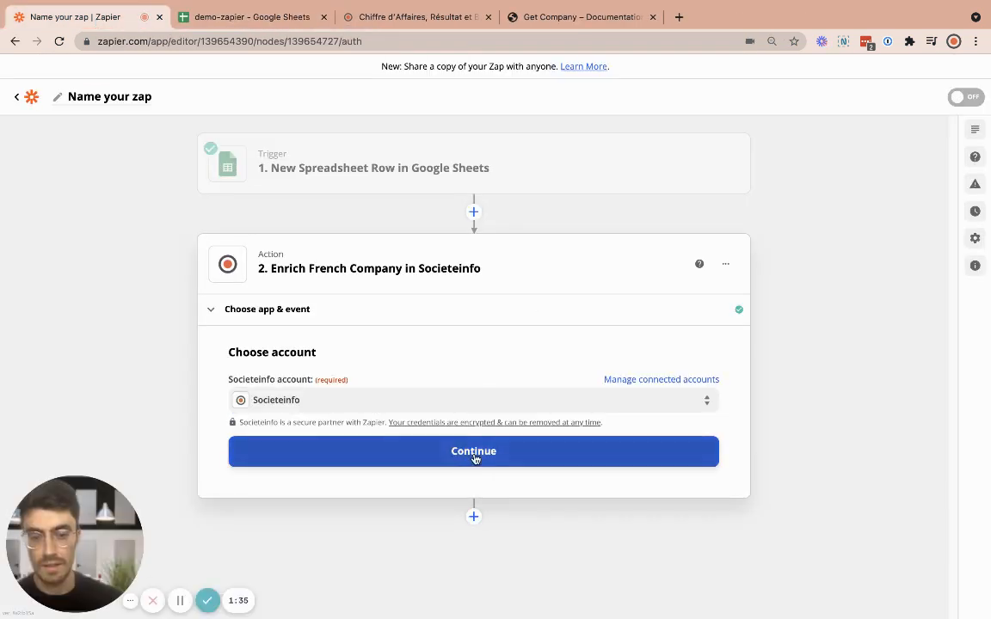
click(474, 454)
- Map the action's Domain Name field to the domain_name column from the spreadsheet trigger
scroll(442, 284, down, 3)
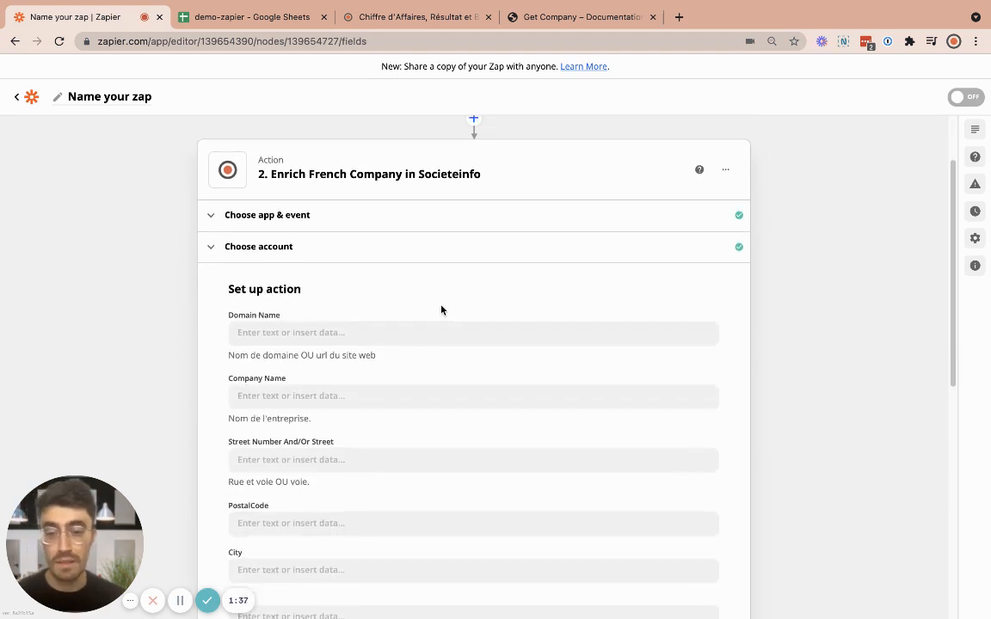
scroll(374, 305, down, 1)
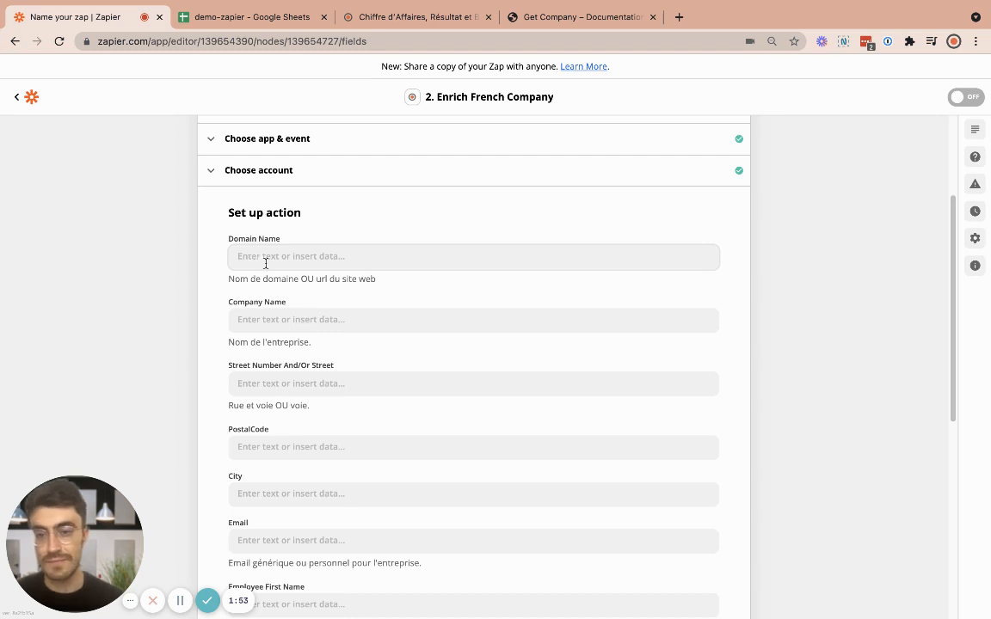
click(267, 260)
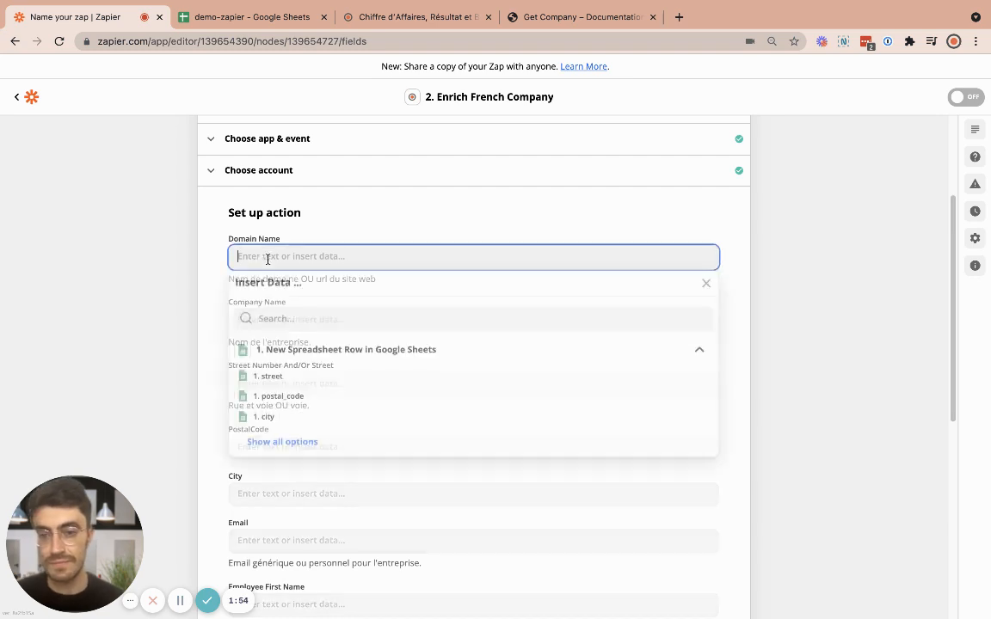
click(261, 445)
click(329, 441)
click(207, 289)
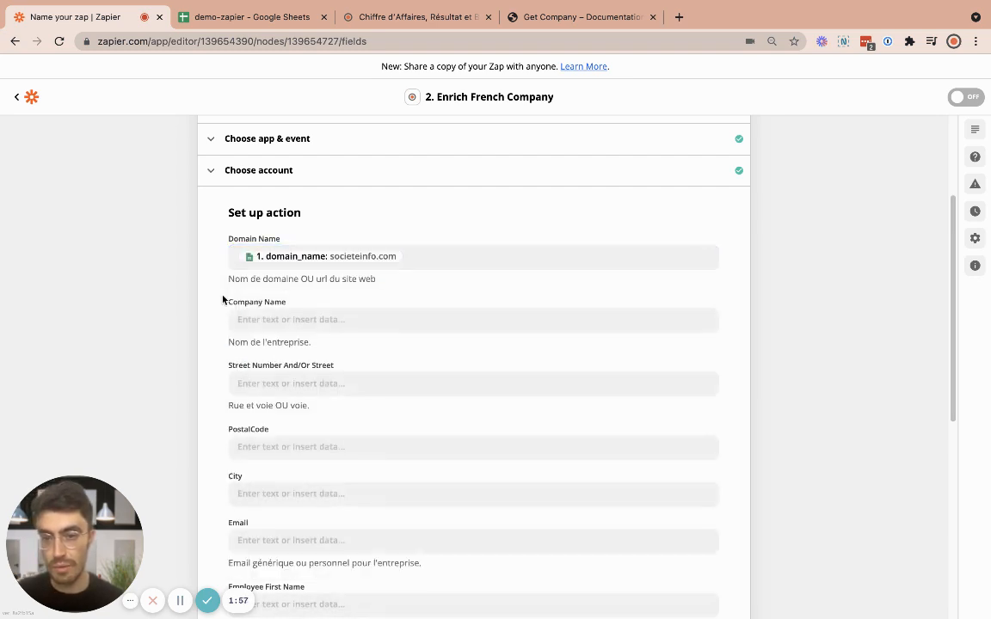
- Map the Company Name field to the name column from the spreadsheet trigger
click(265, 324)
click(282, 509)
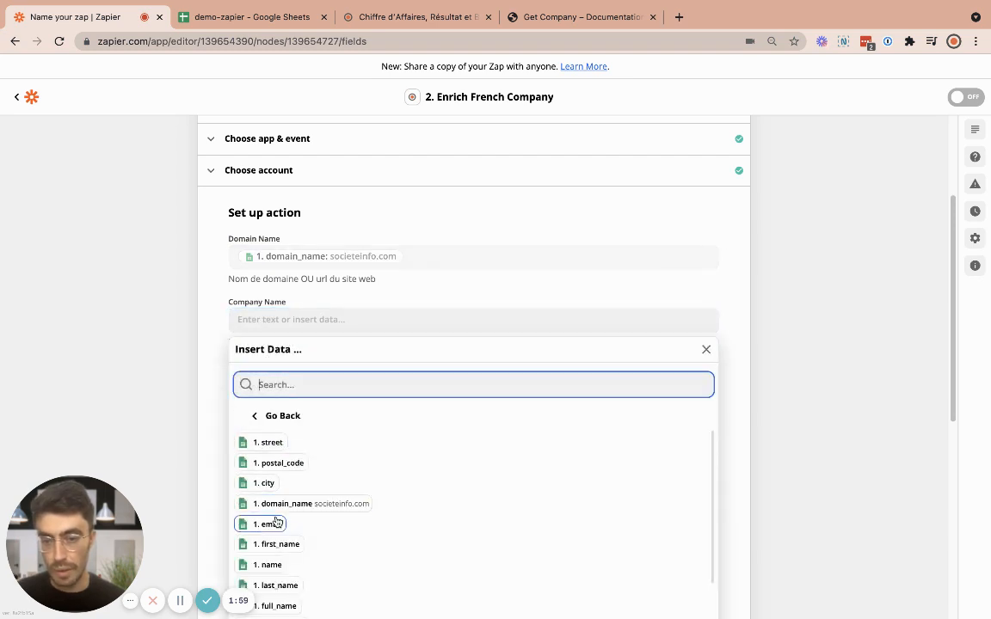
click(267, 564)
click(215, 395)
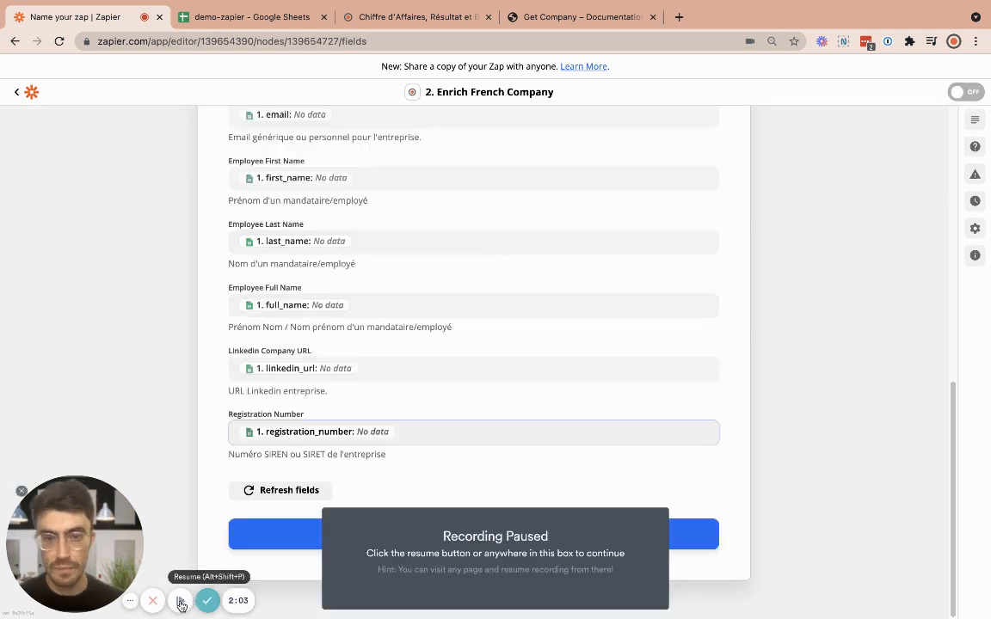
- Accept the mapped fields and test the Enrich French Company action with the sample row
click(180, 599)
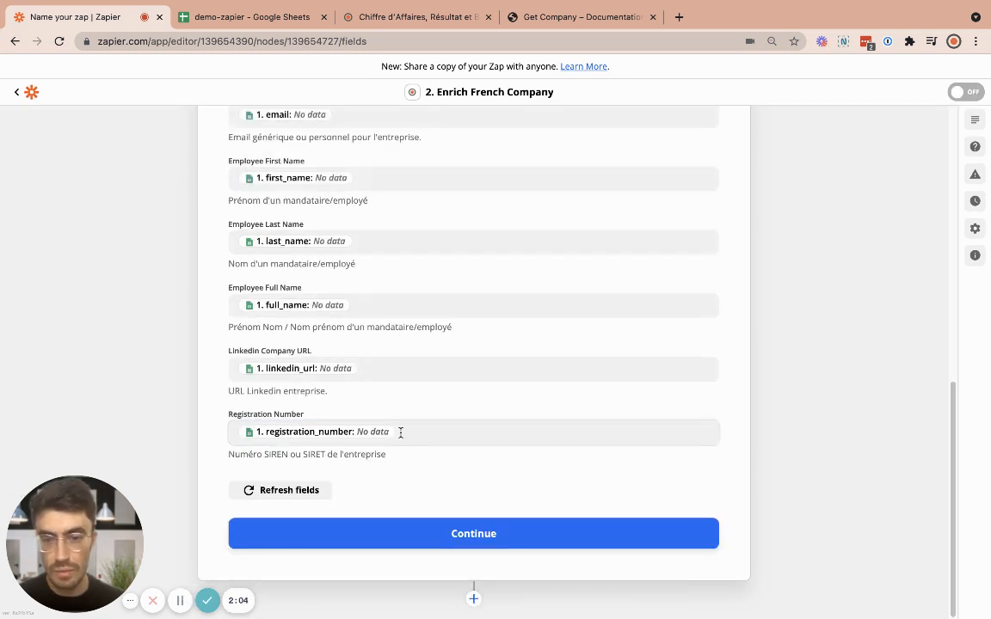
click(429, 537)
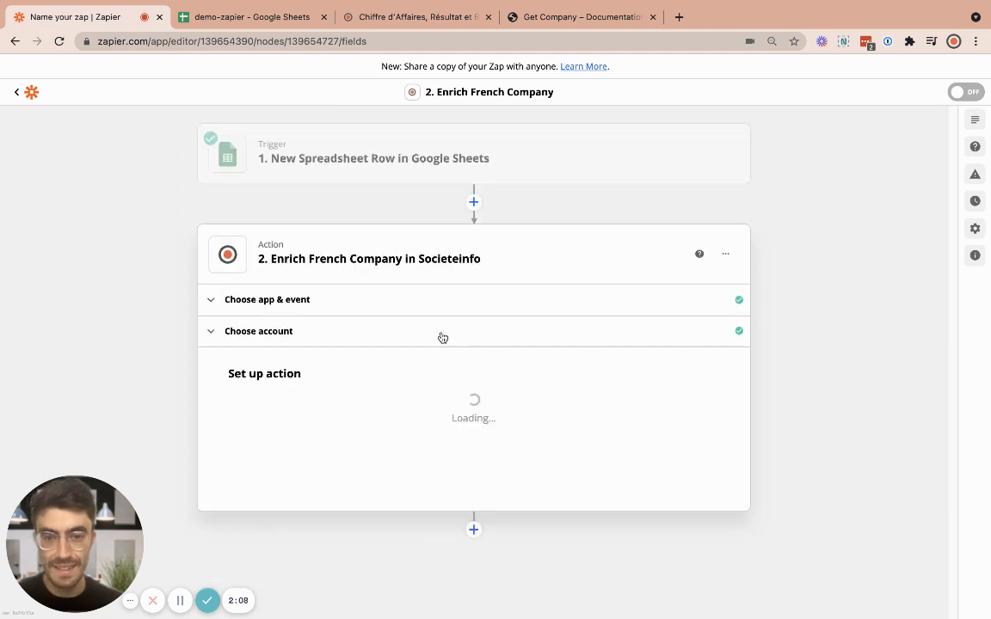
scroll(439, 416, down, 2)
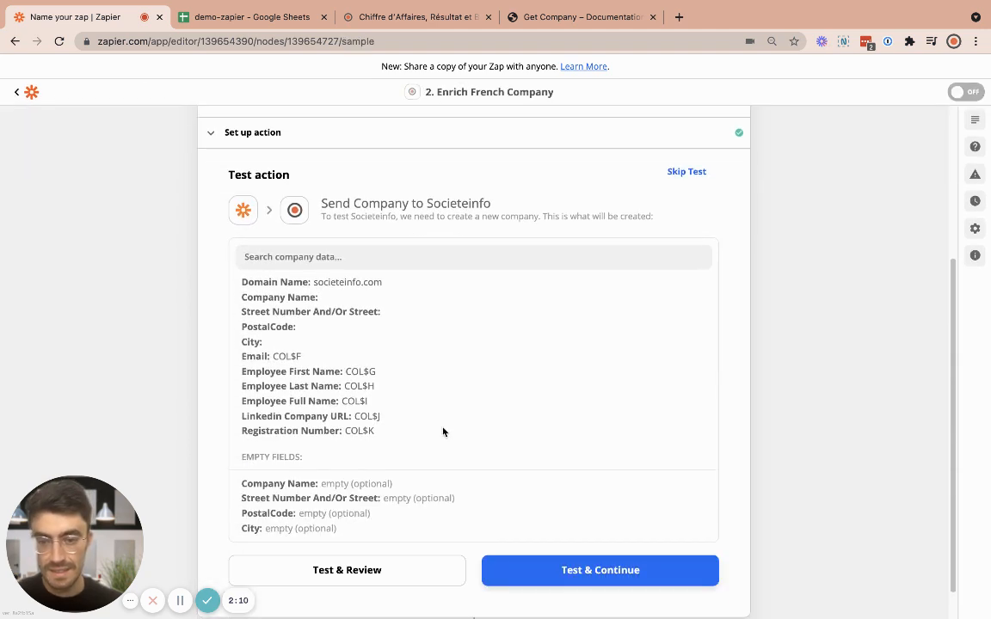
click(533, 572)
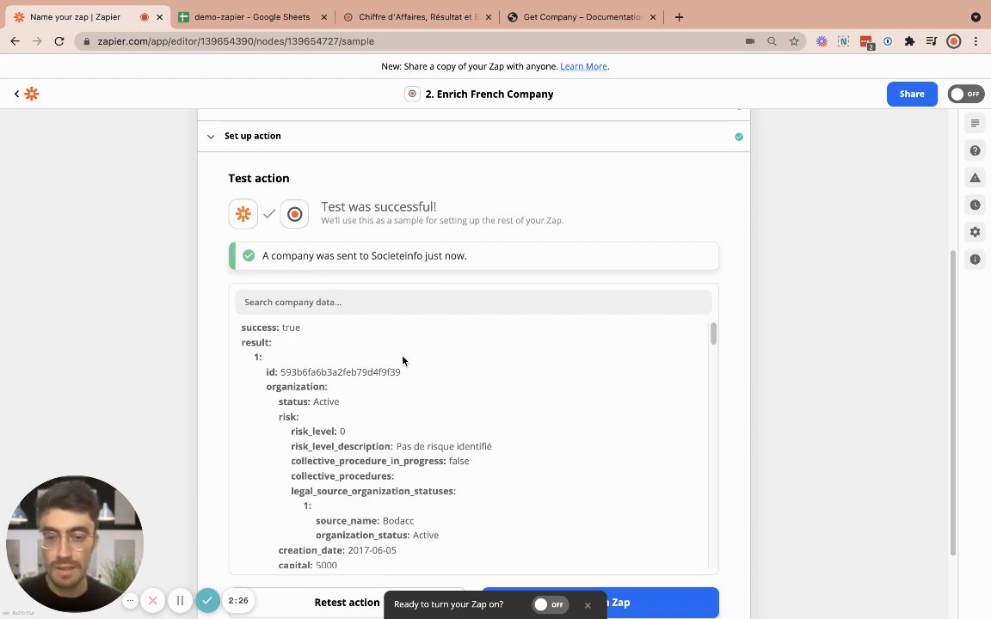
- Examine the company data returned by the test, and leave the action without turning the Zap on
scroll(402, 360, down, 10)
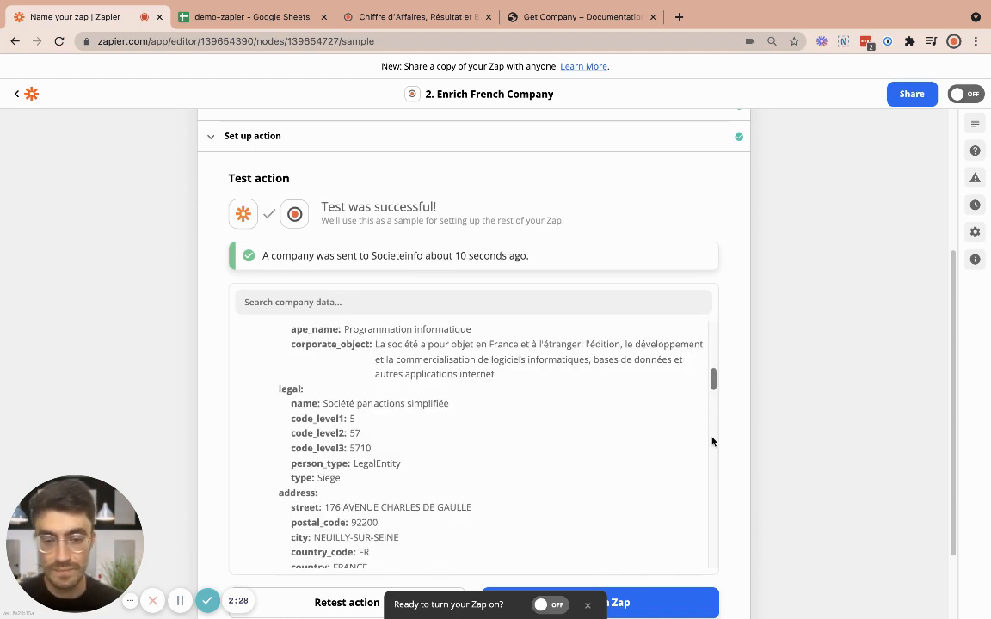
scroll(302, 526, down, 15)
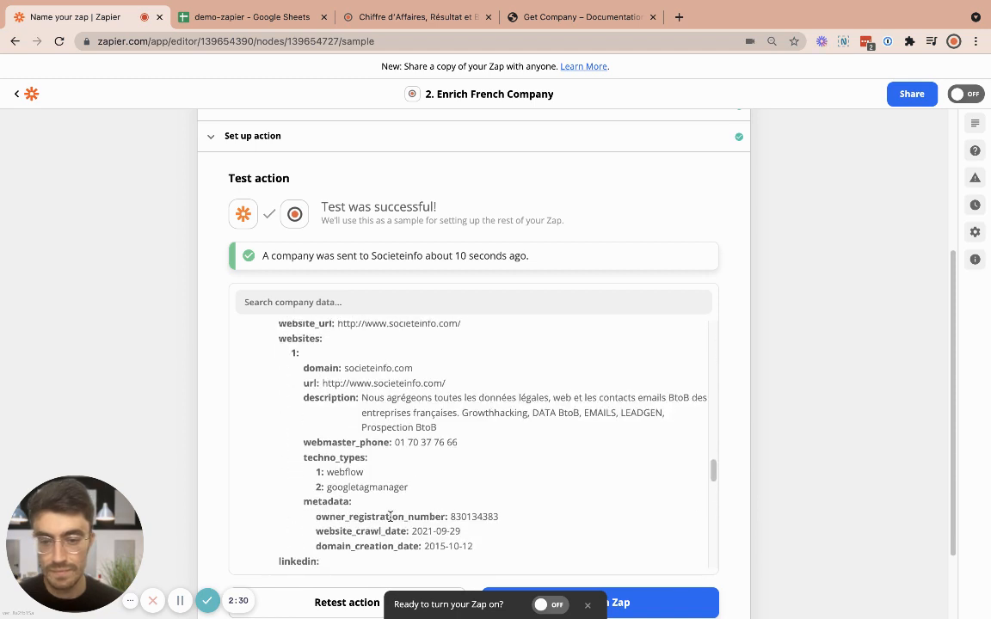
scroll(392, 519, down, 2)
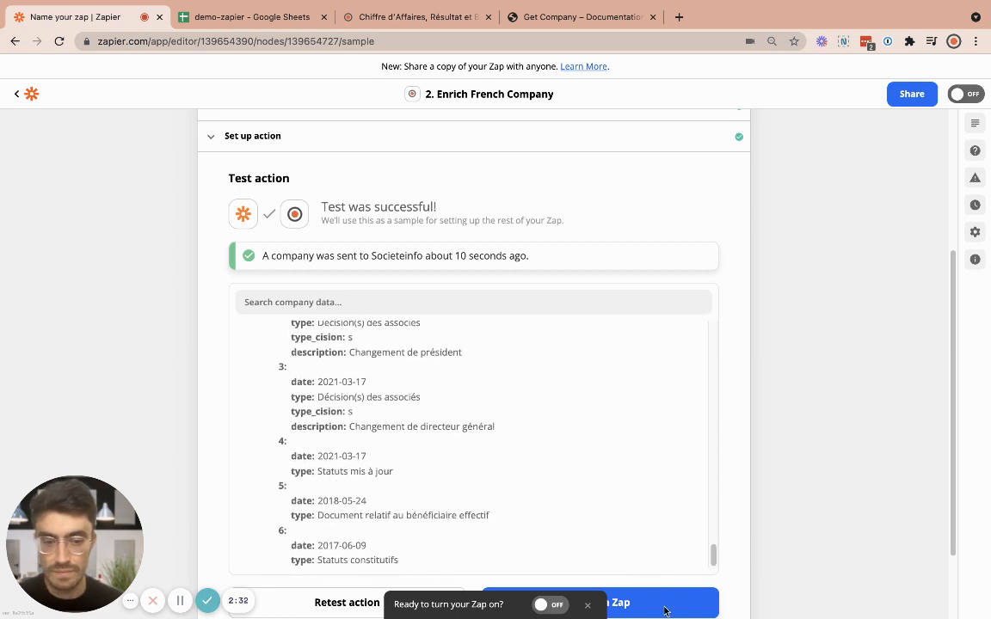
scroll(647, 561, down, 2)
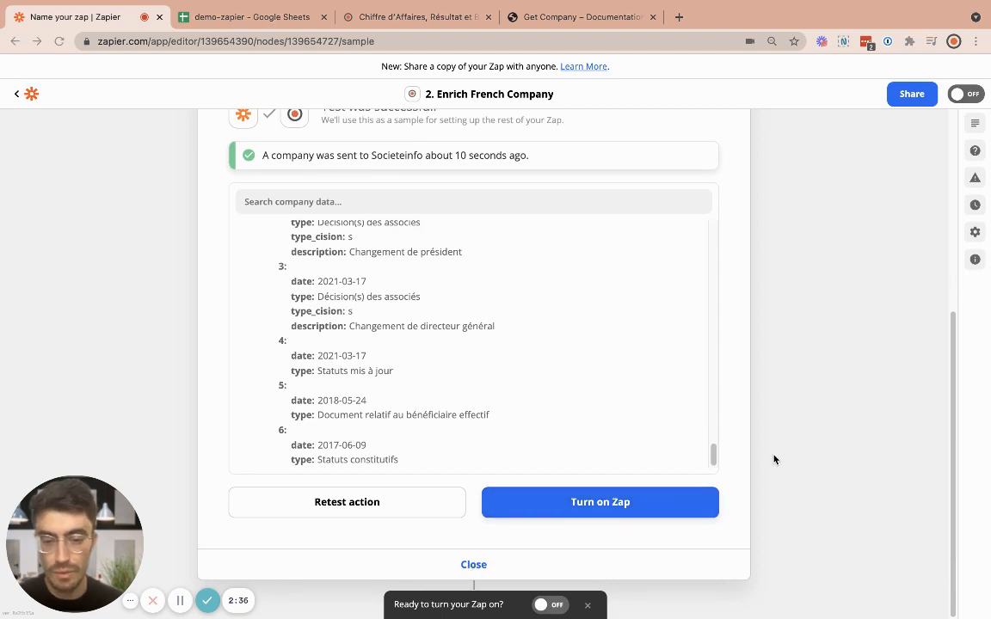
click(588, 606)
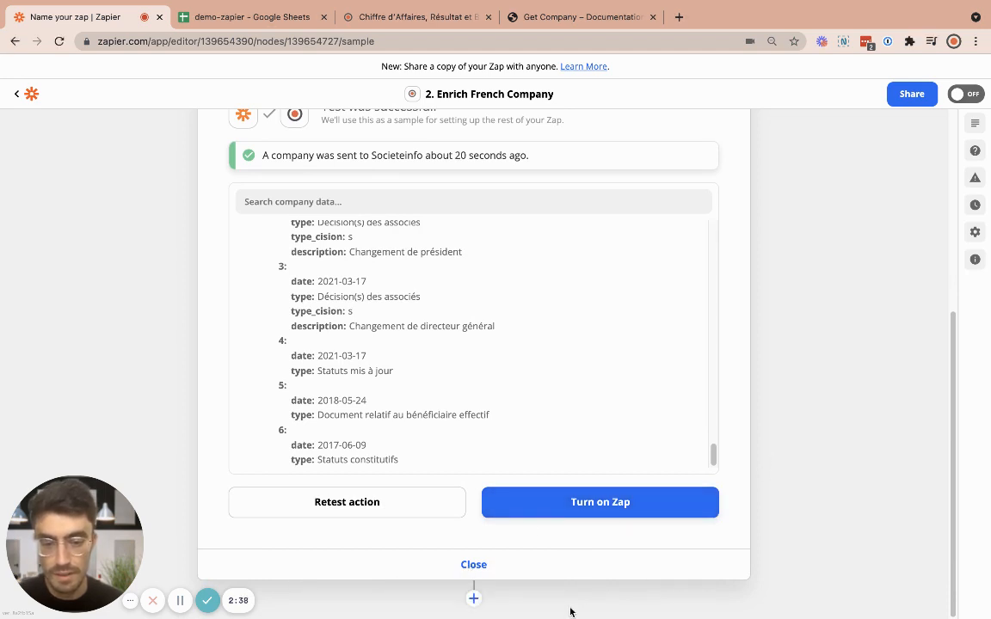
click(474, 600)
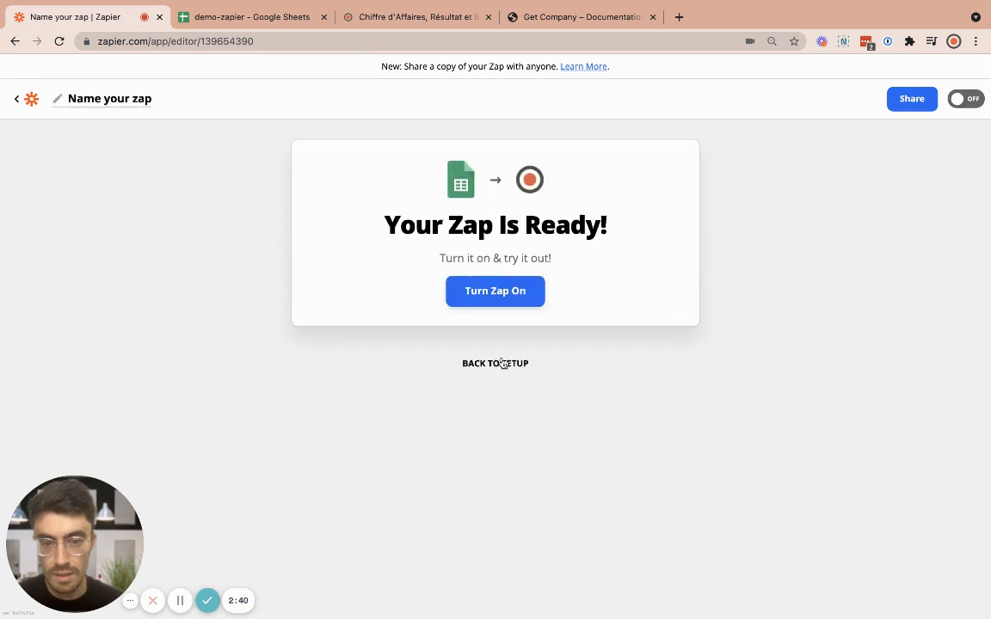
- Return to the Zap's setup and add a third step using Google Sheets with the Update Spreadsheet Row event
click(504, 362)
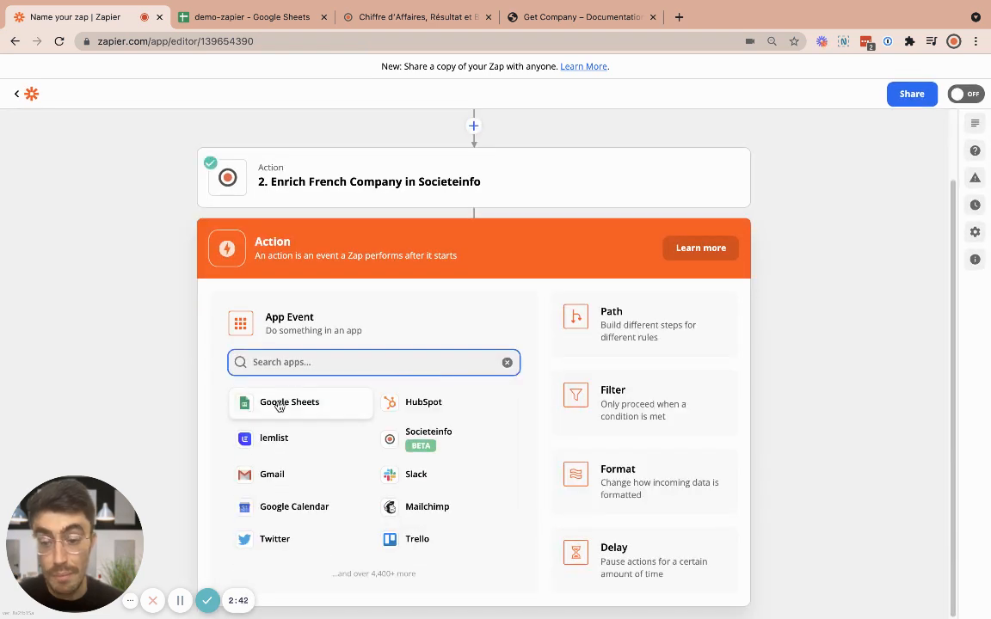
click(277, 404)
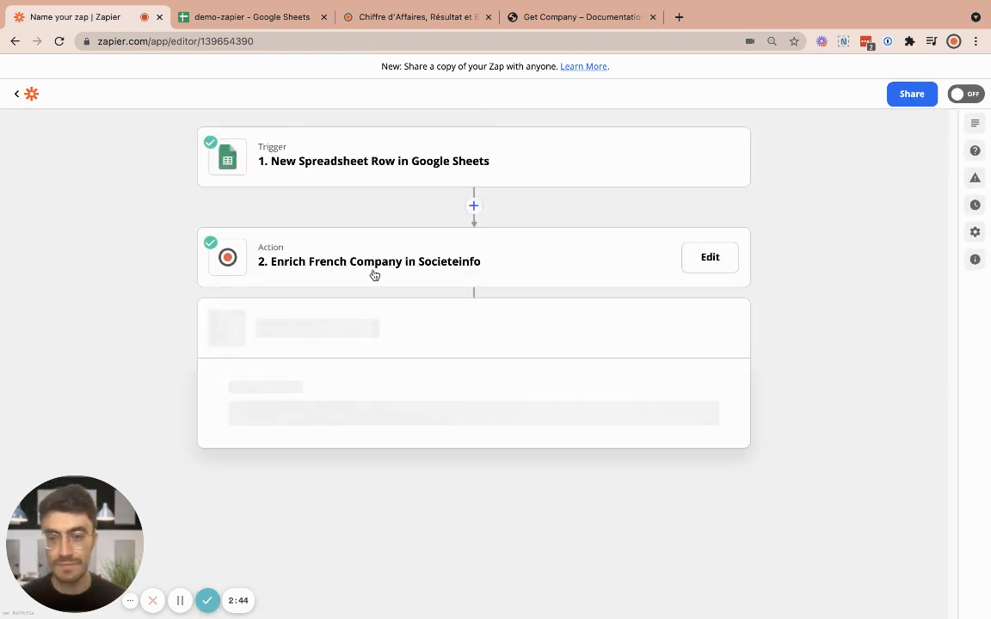
click(316, 515)
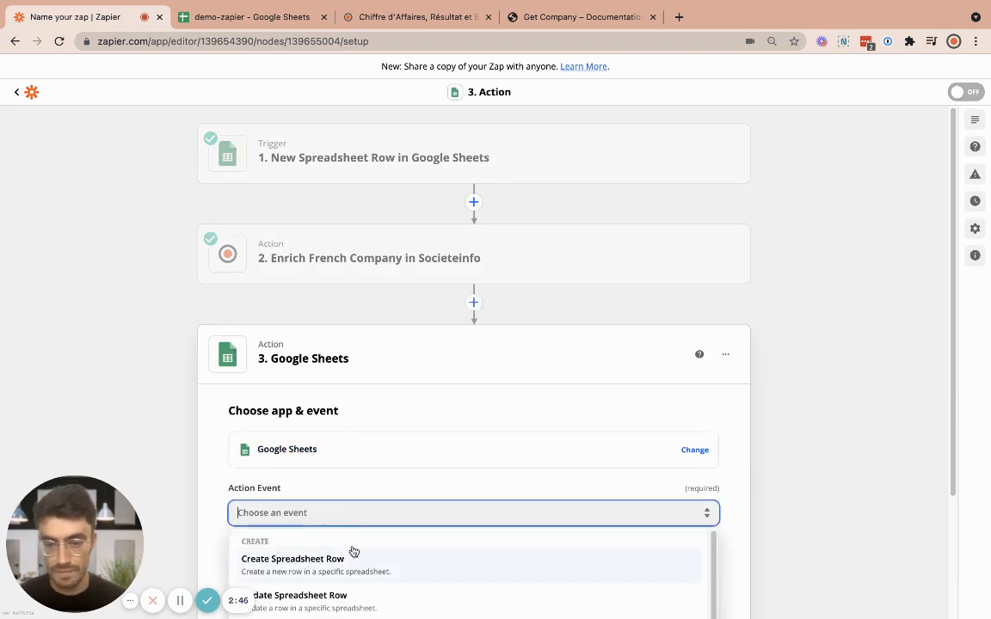
text(upd)
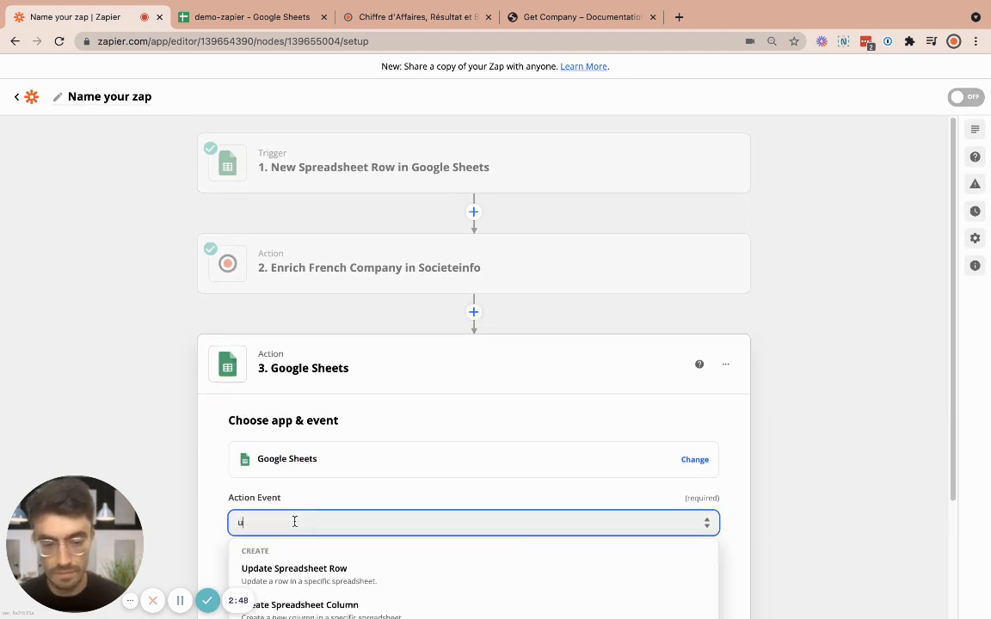
click(333, 565)
click(446, 534)
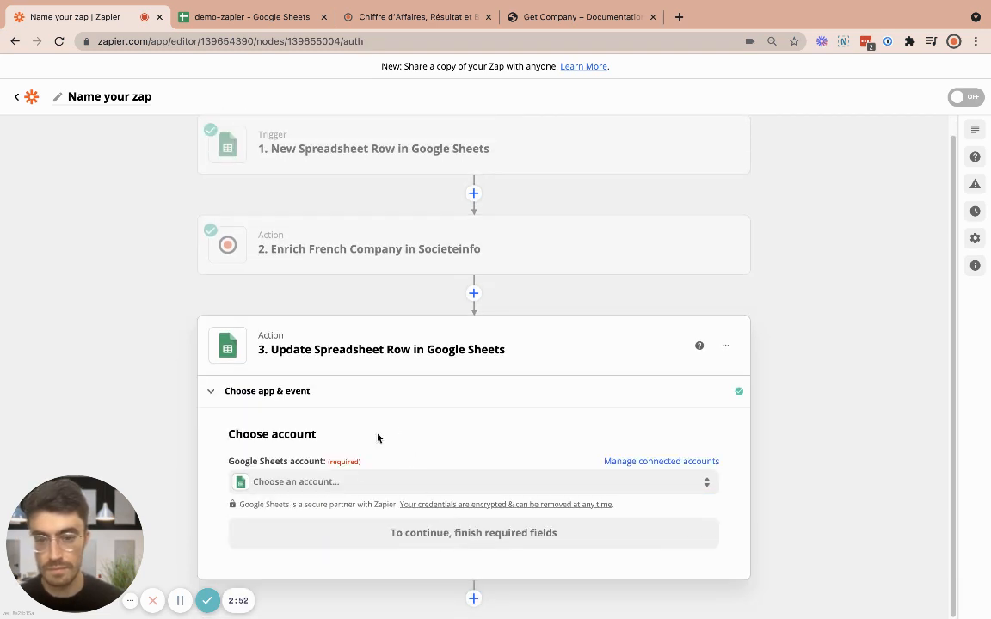
- Use the connected Google Sheets account for the update action and set its drive to My Google Drive
click(348, 480)
click(351, 572)
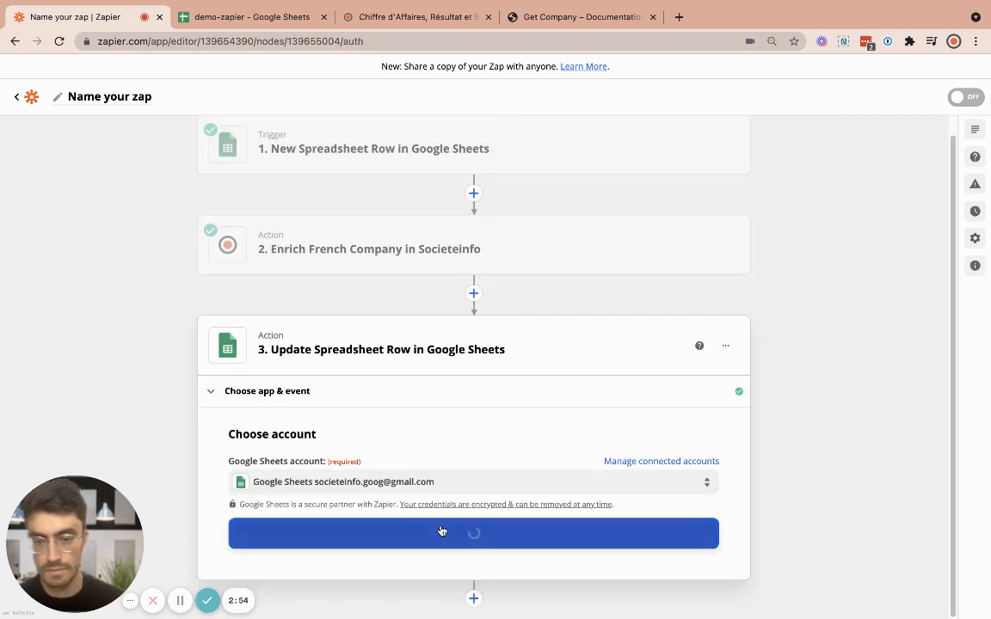
click(314, 397)
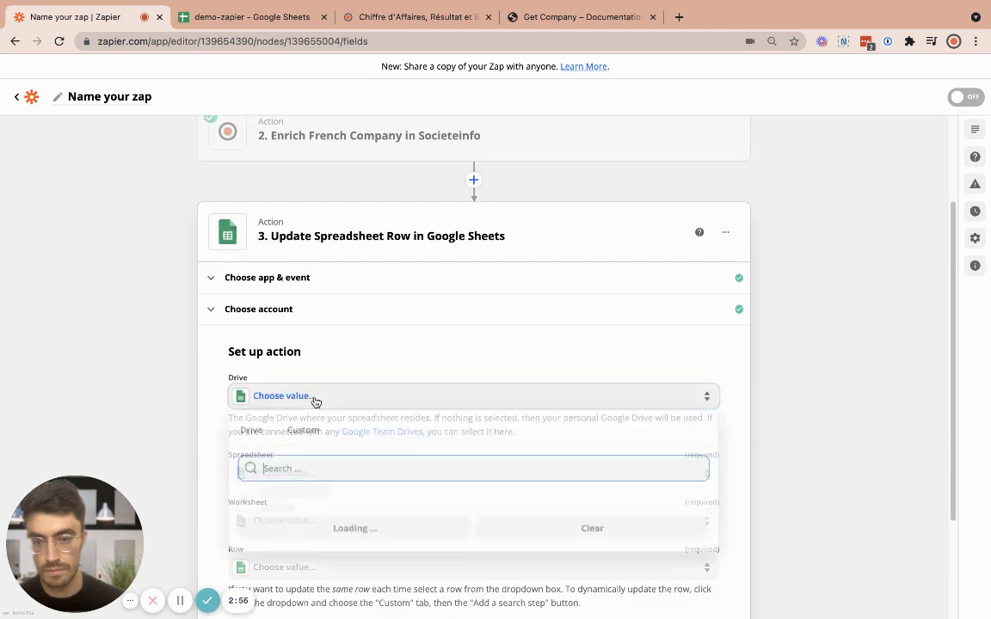
click(301, 499)
- Set the update action's spreadsheet to demo-zapier and its worksheet to Company
click(319, 484)
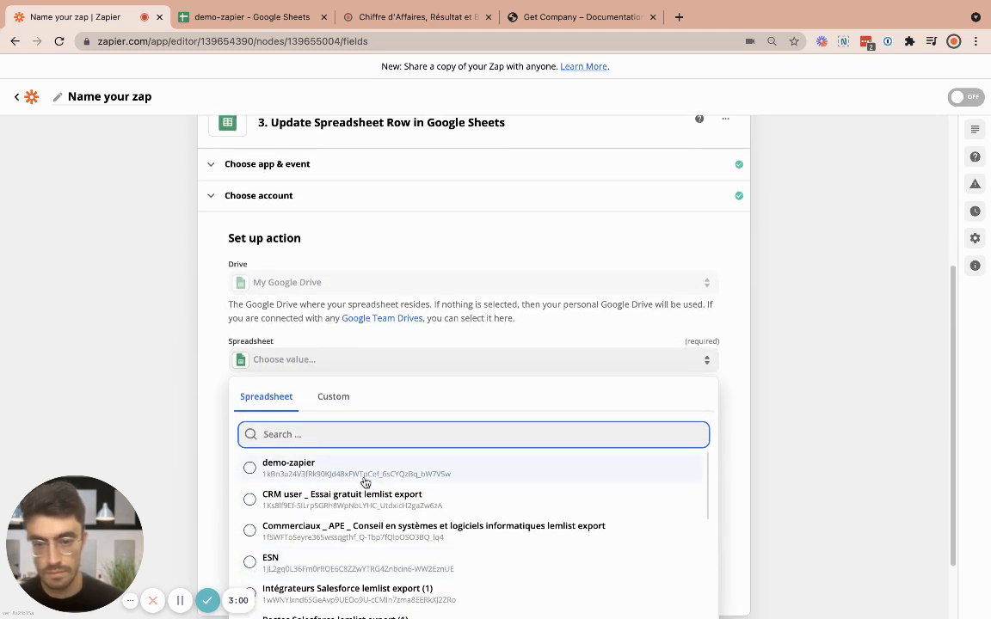
click(364, 469)
click(279, 409)
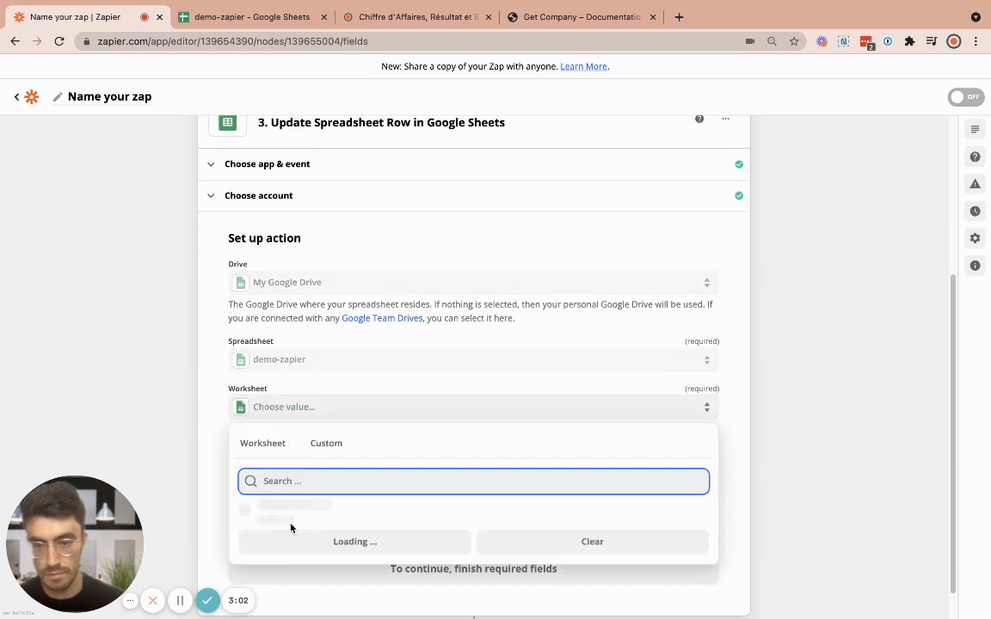
click(288, 516)
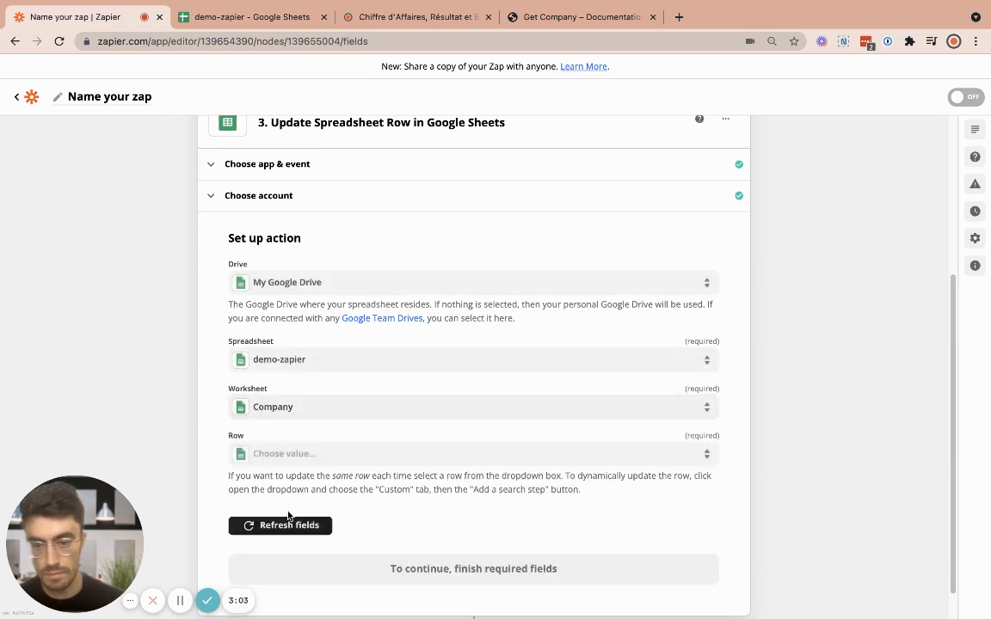
- Map the Row field to the custom Row Number value from the New Spreadsheet Row trigger
click(286, 457)
click(310, 494)
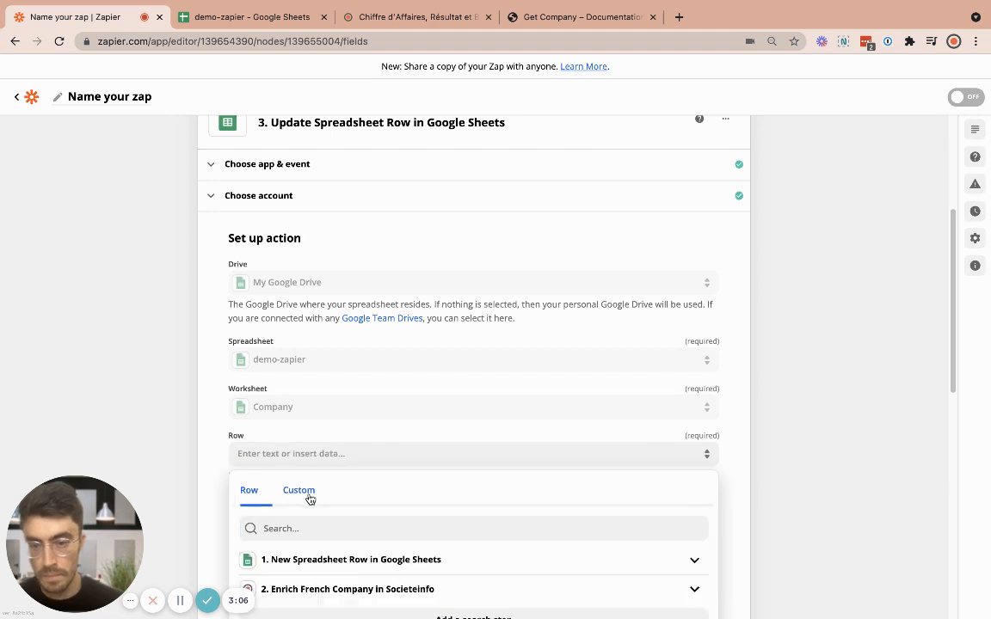
click(365, 561)
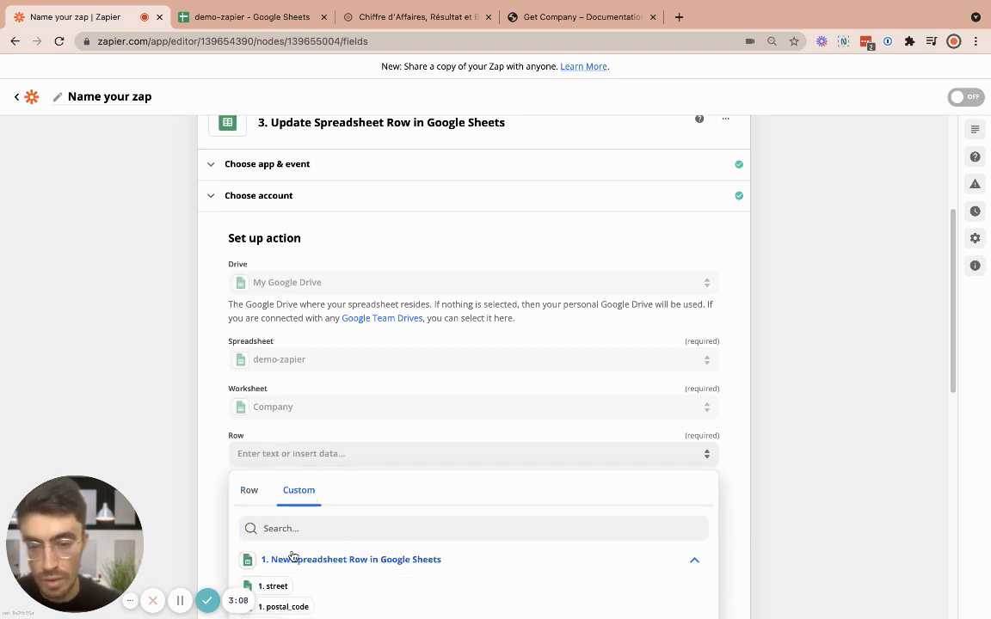
click(286, 479)
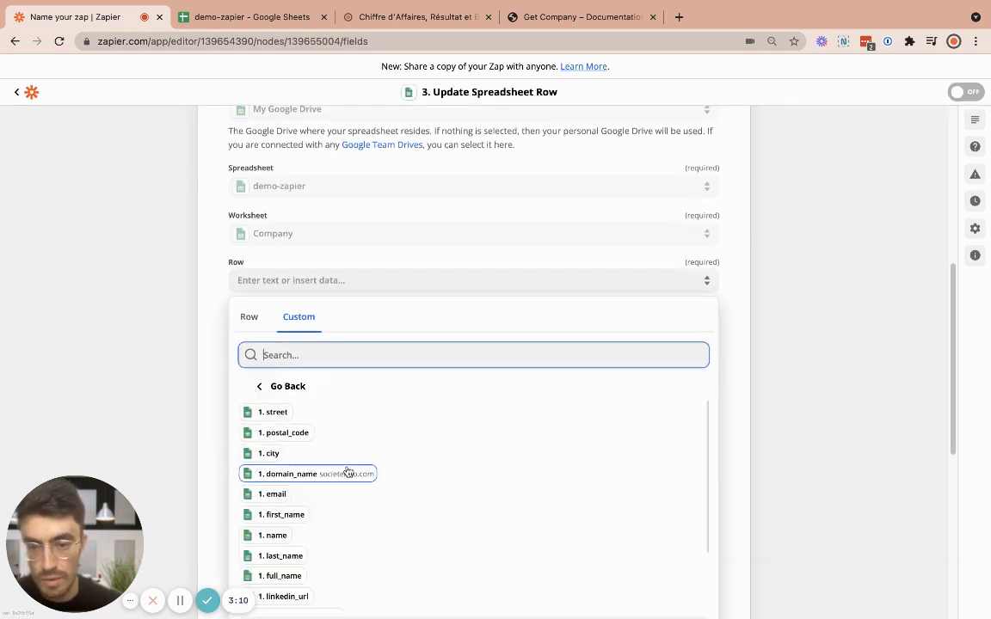
scroll(356, 516, down, 6)
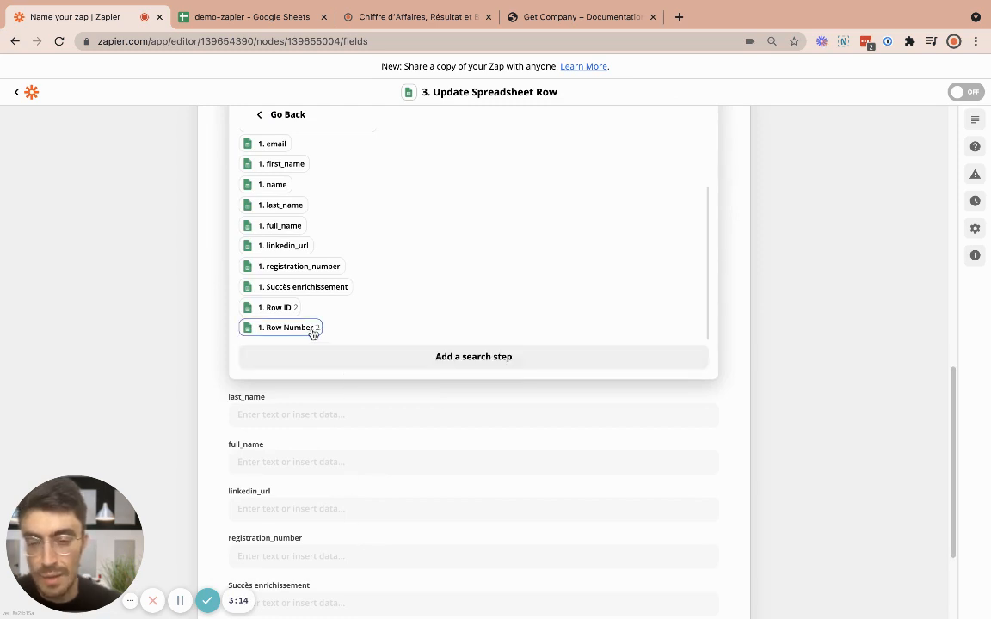
click(310, 333)
scroll(311, 334, up, 2)
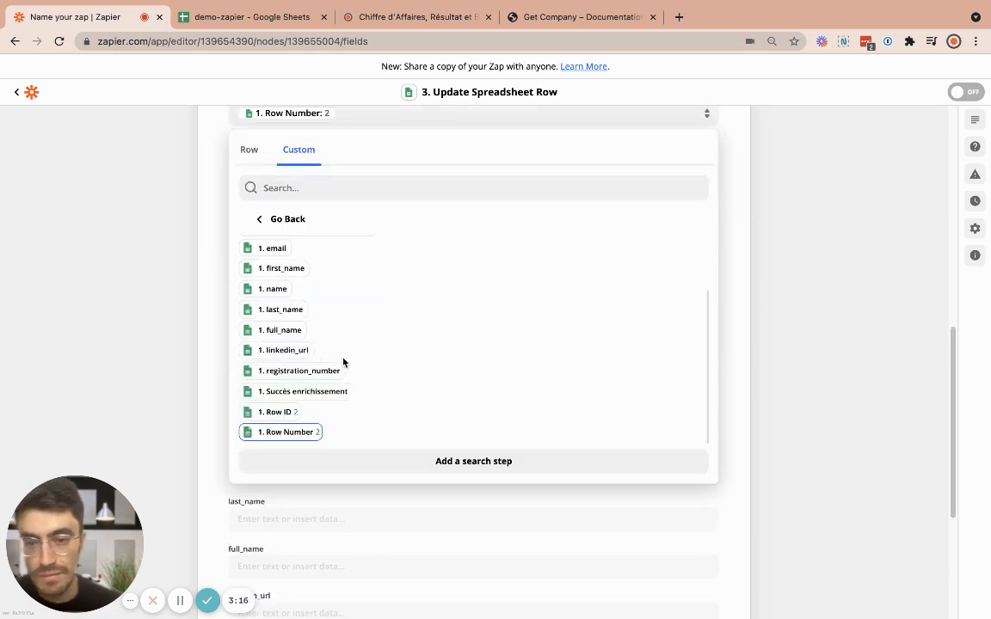
click(214, 291)
- Compare the update action's fields with the column headers in the demo-zapier spreadsheet
click(240, 282)
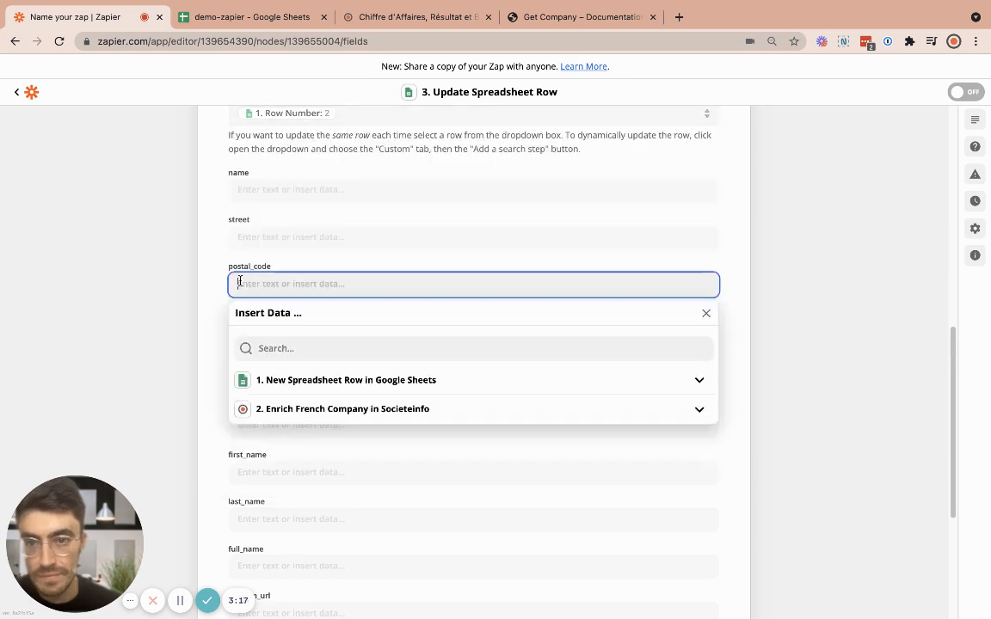
click(241, 189)
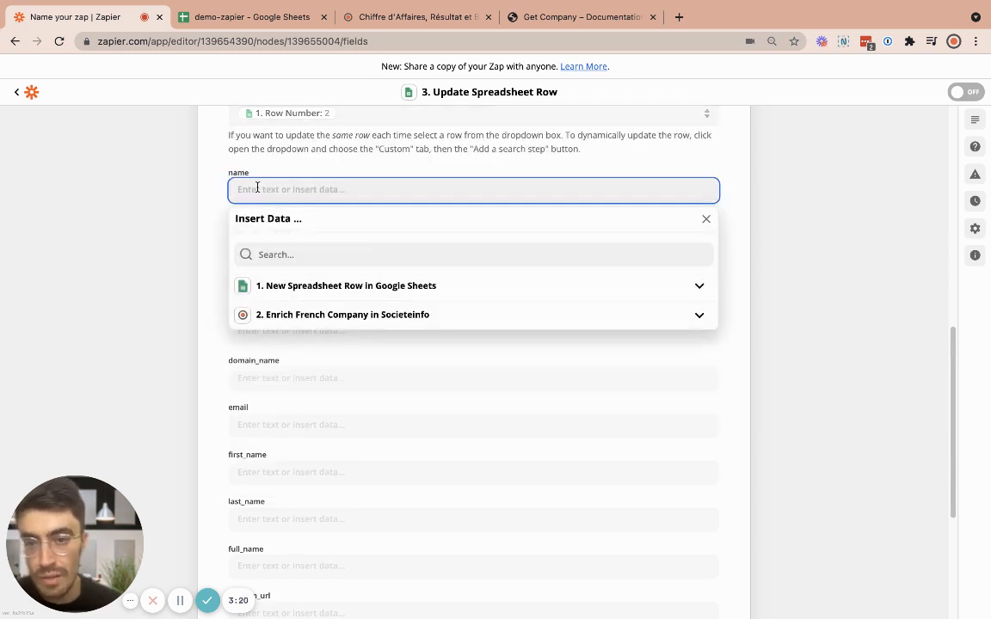
click(249, 17)
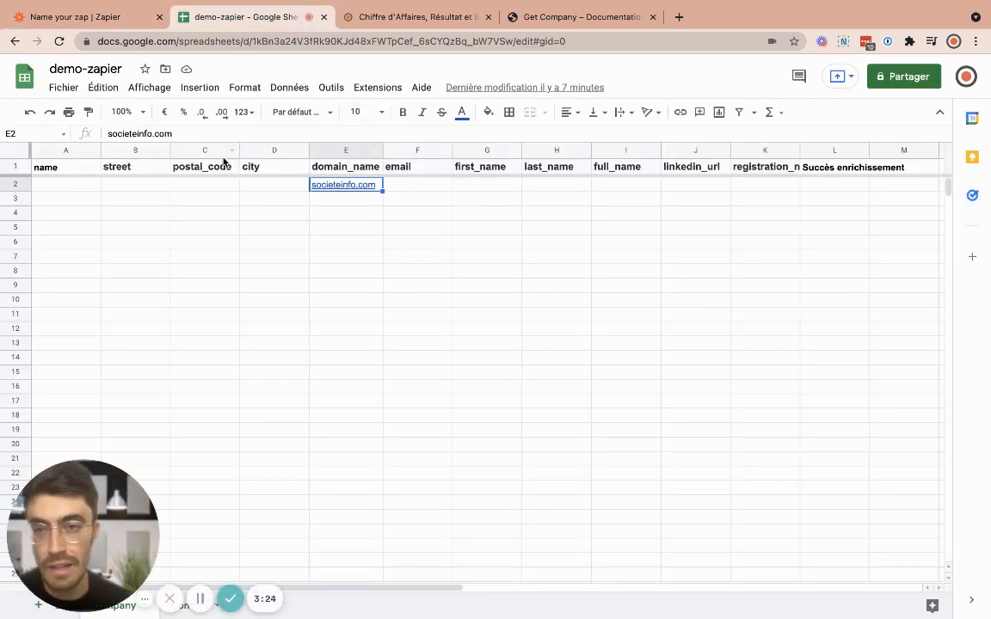
click(116, 24)
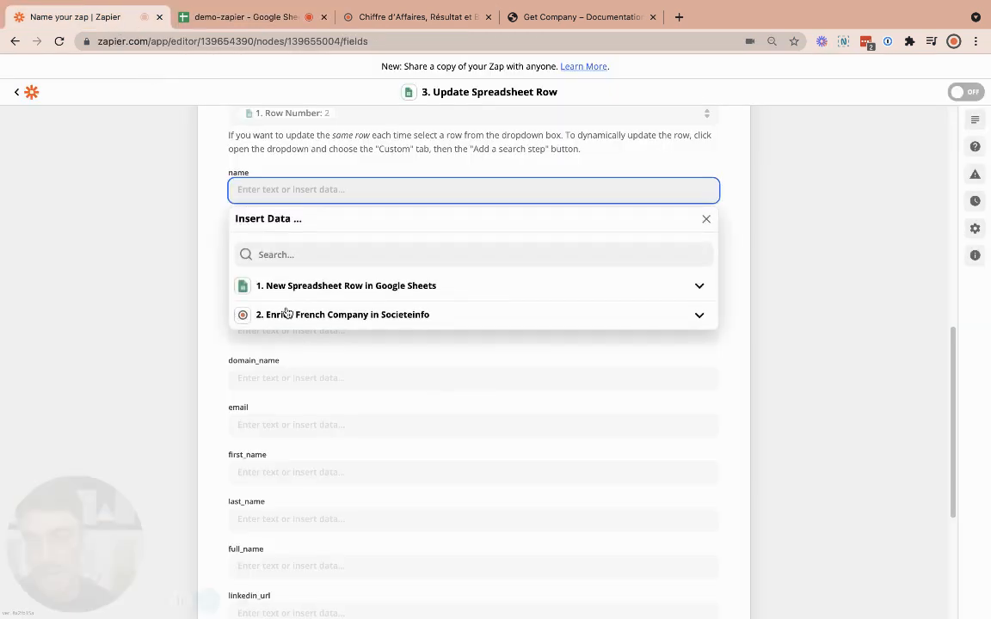
click(191, 227)
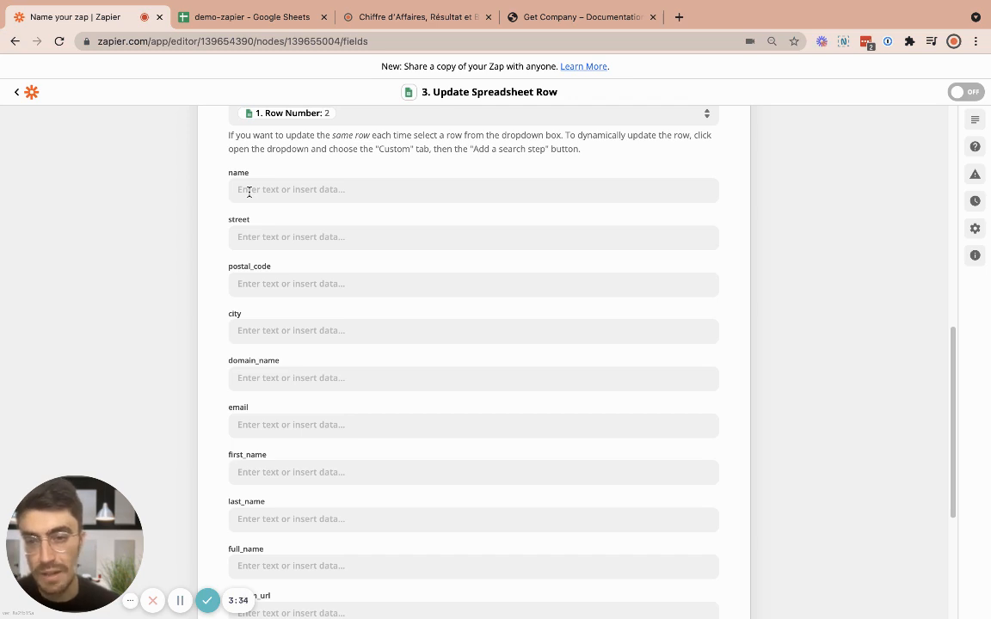
- Map the name field to Result Organization Name from the Enrich French Company step, searching the data for "organizat"
click(250, 189)
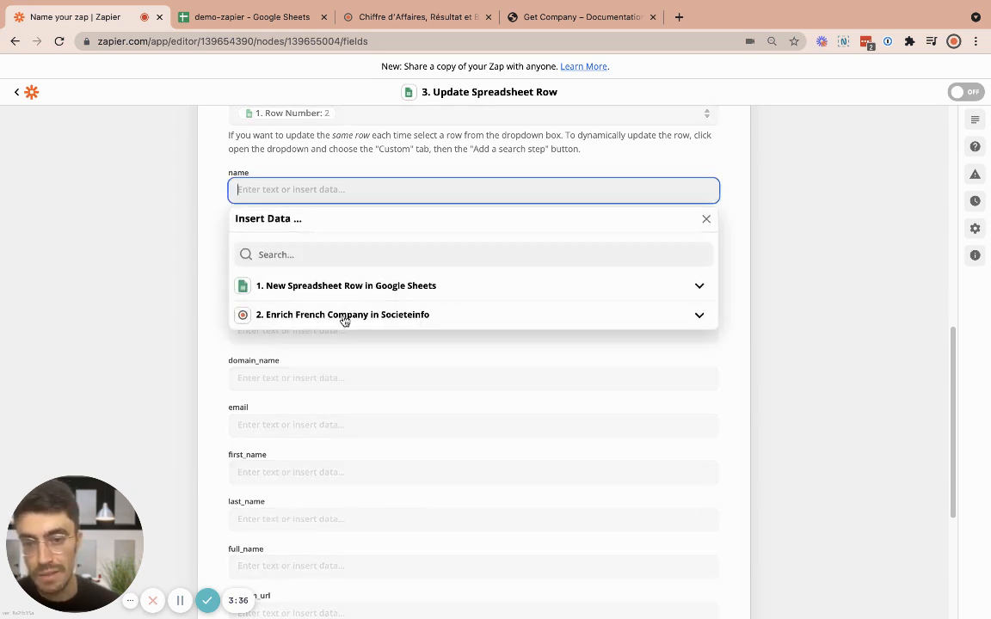
click(344, 316)
click(262, 253)
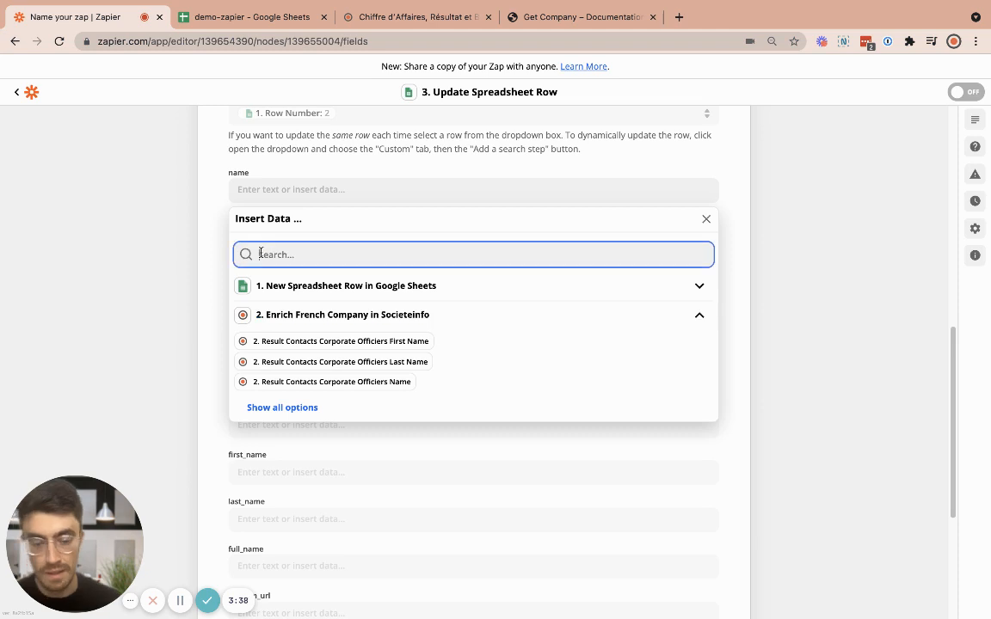
text(org)
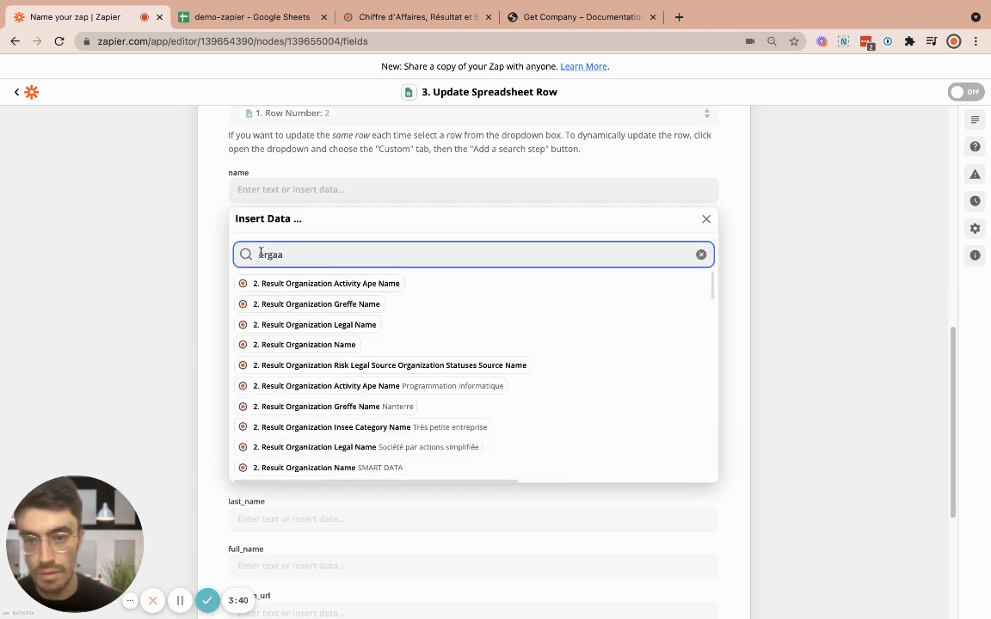
text(anizat)
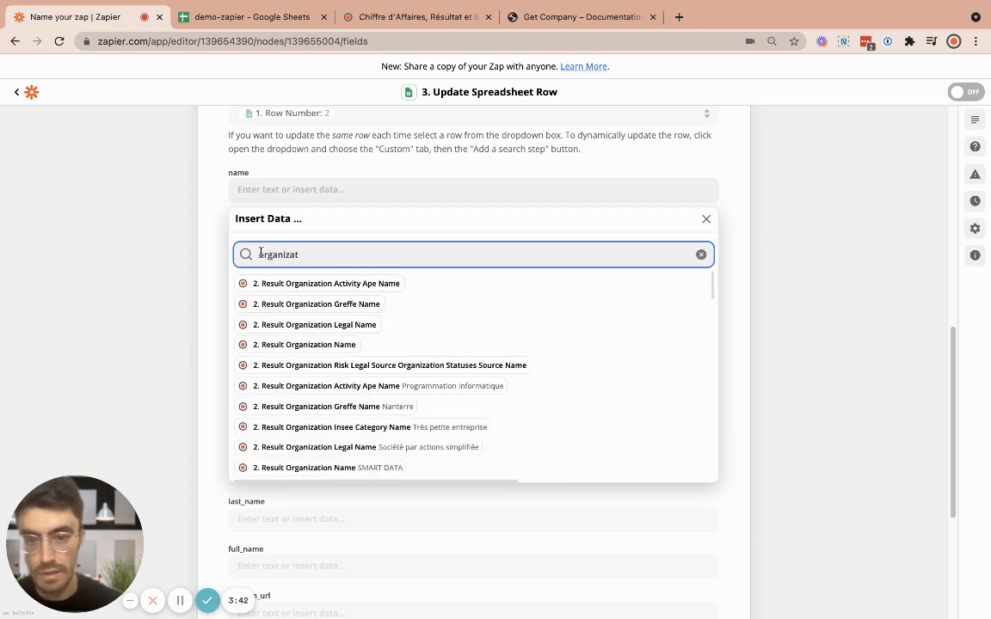
click(306, 344)
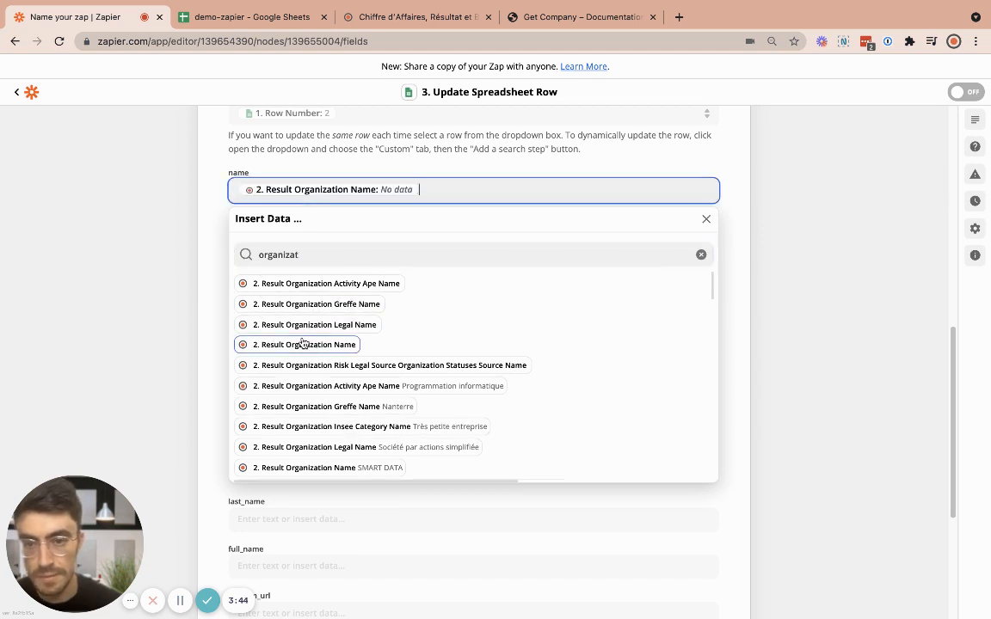
double_click(211, 227)
- Map the street field to Result Organization Address Street from the Societeinfo step, using the search "organization stree"
click(277, 239)
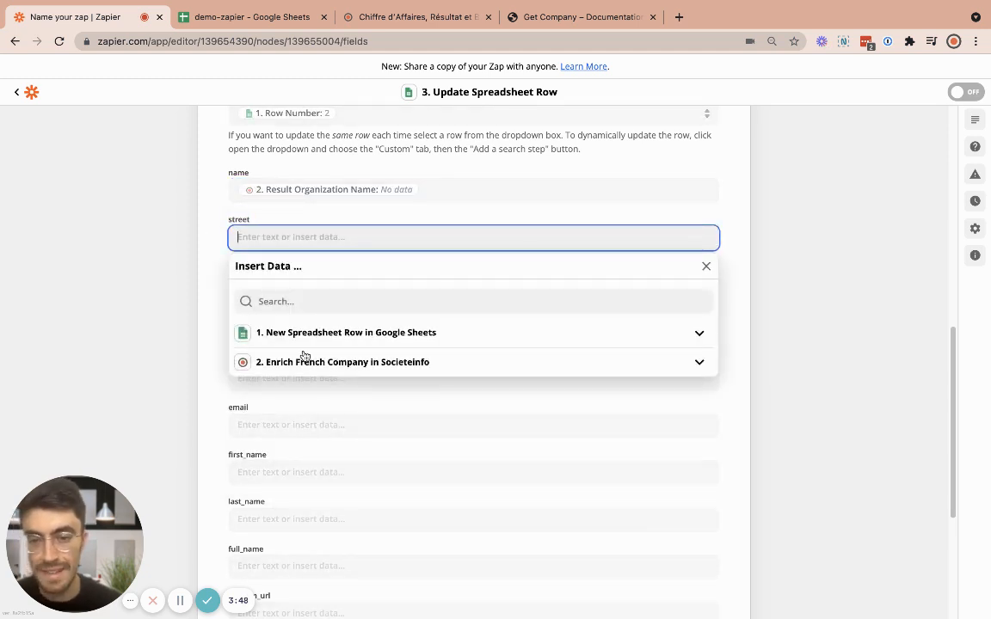
click(305, 362)
click(262, 299)
text(or)
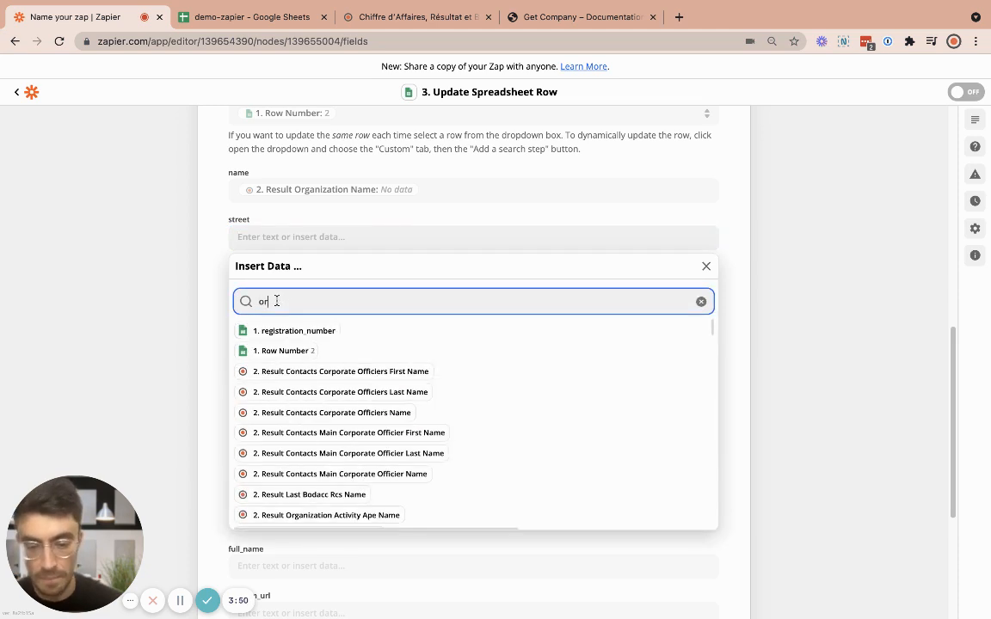
text(ganizatio)
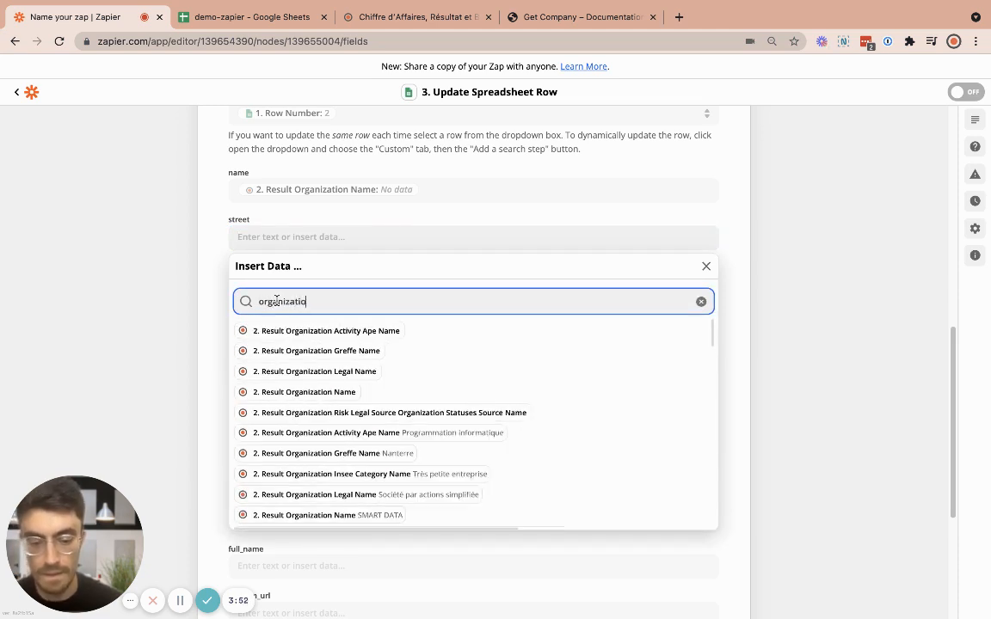
text(n stree)
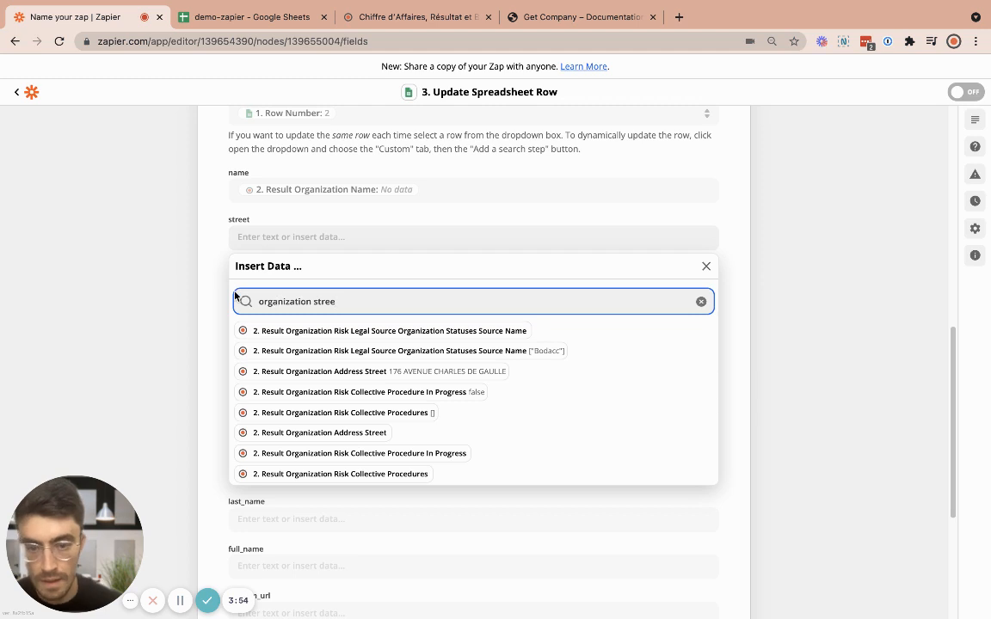
click(359, 378)
click(283, 267)
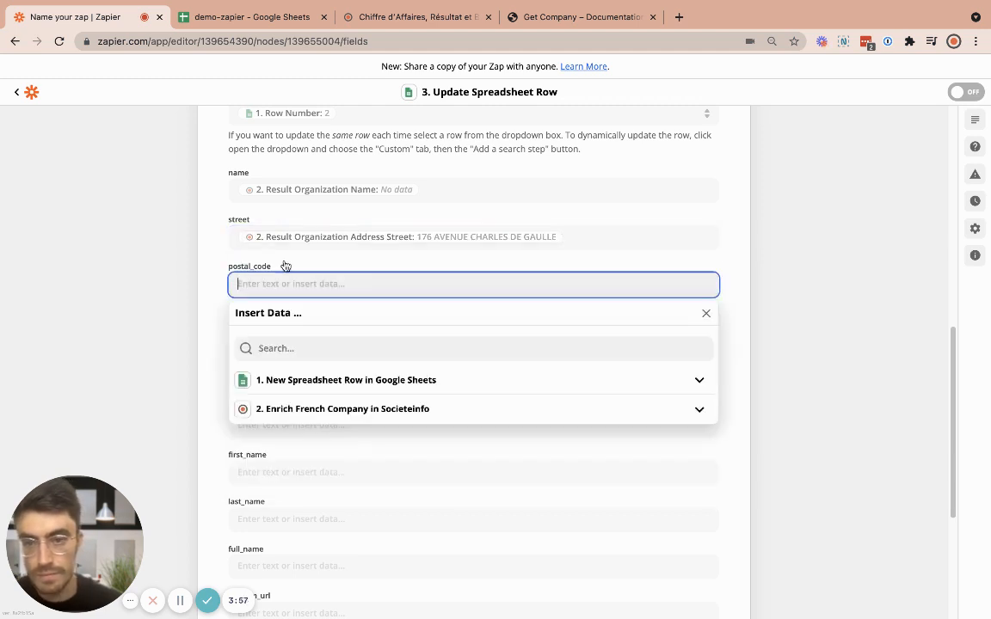
click(207, 271)
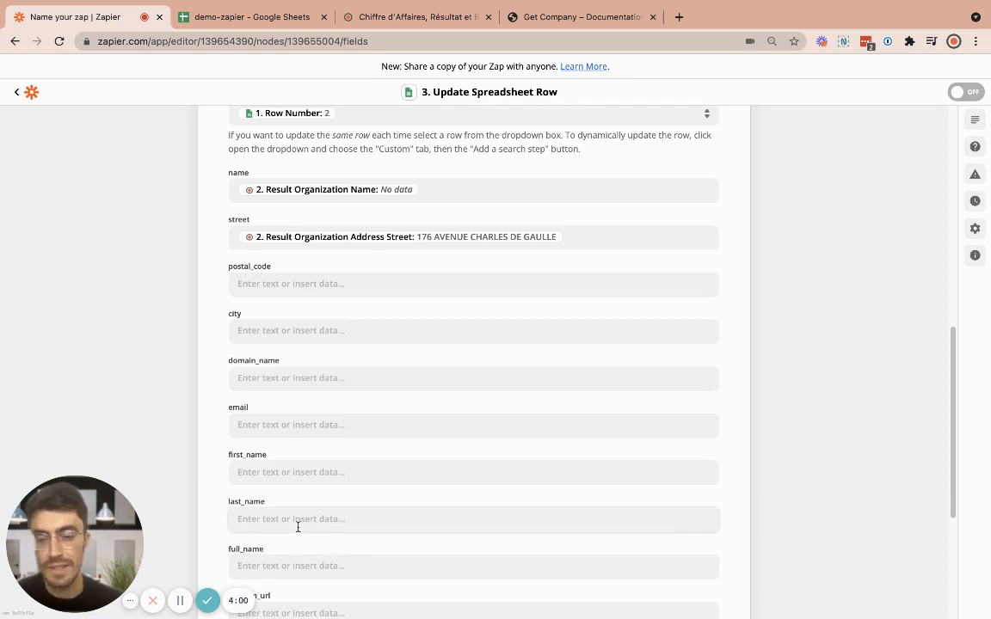
click(180, 600)
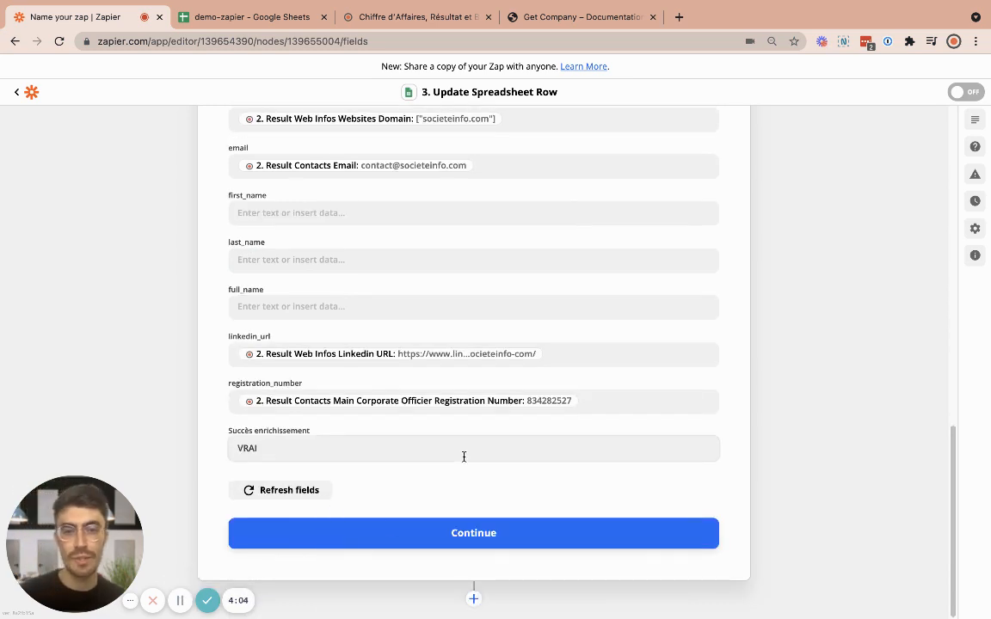
- Accept the mapped fields of the update action, and check the existing company row in the demo-zapier spreadsheet
click(444, 537)
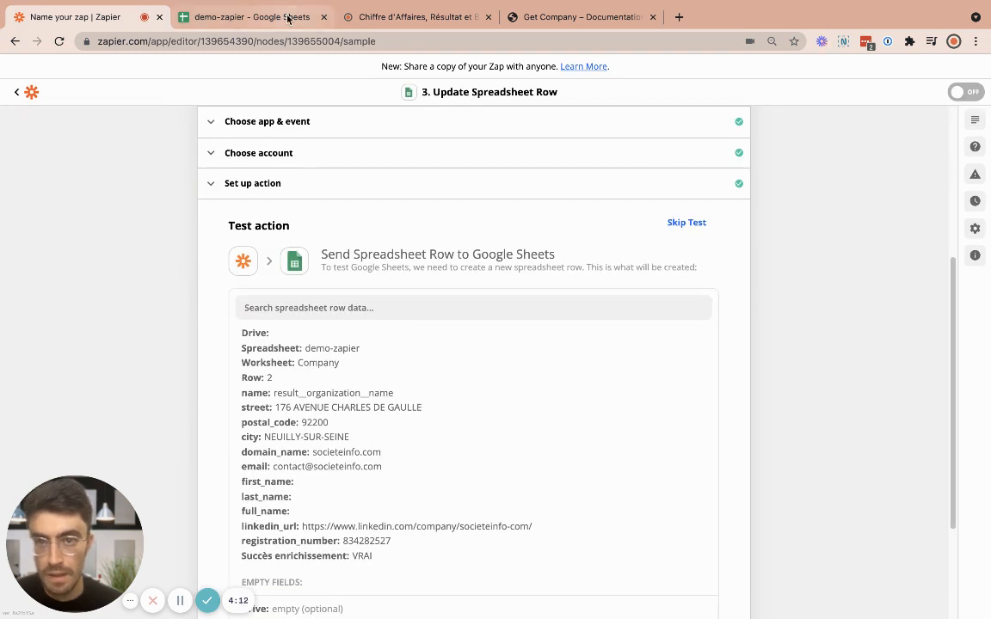
click(250, 16)
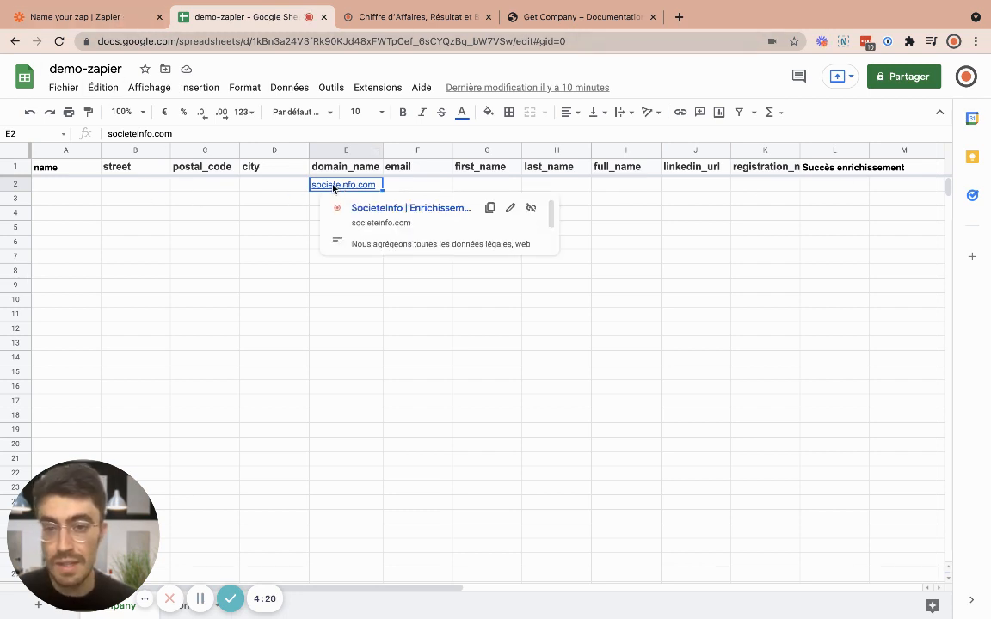
click(110, 24)
- Test the Update Spreadsheet Row action with a review, and inspect row 2 of the demo-zapier spreadsheet
scroll(361, 447, down, 4)
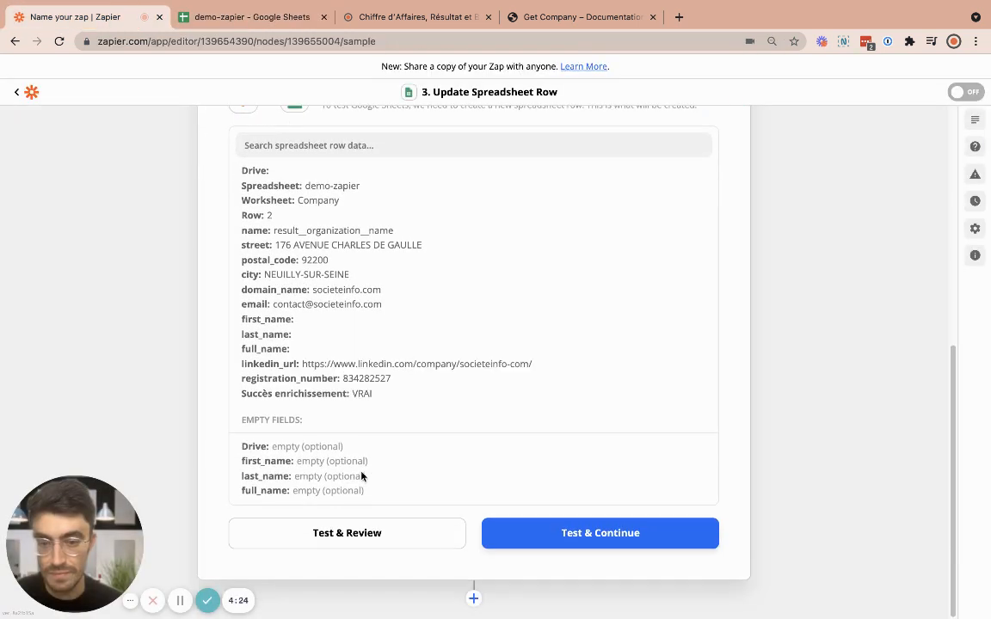
click(376, 538)
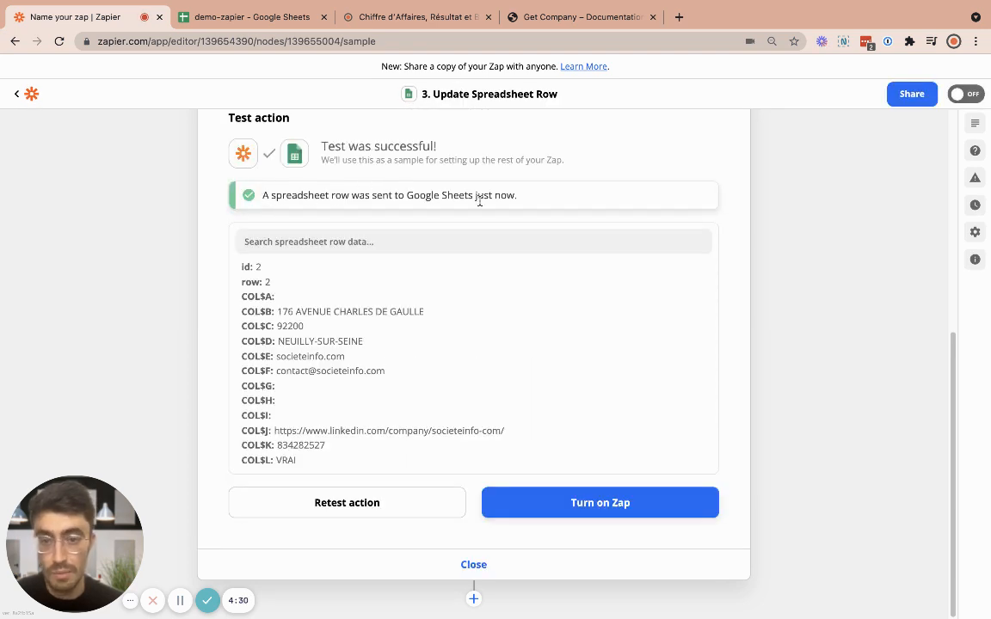
click(242, 17)
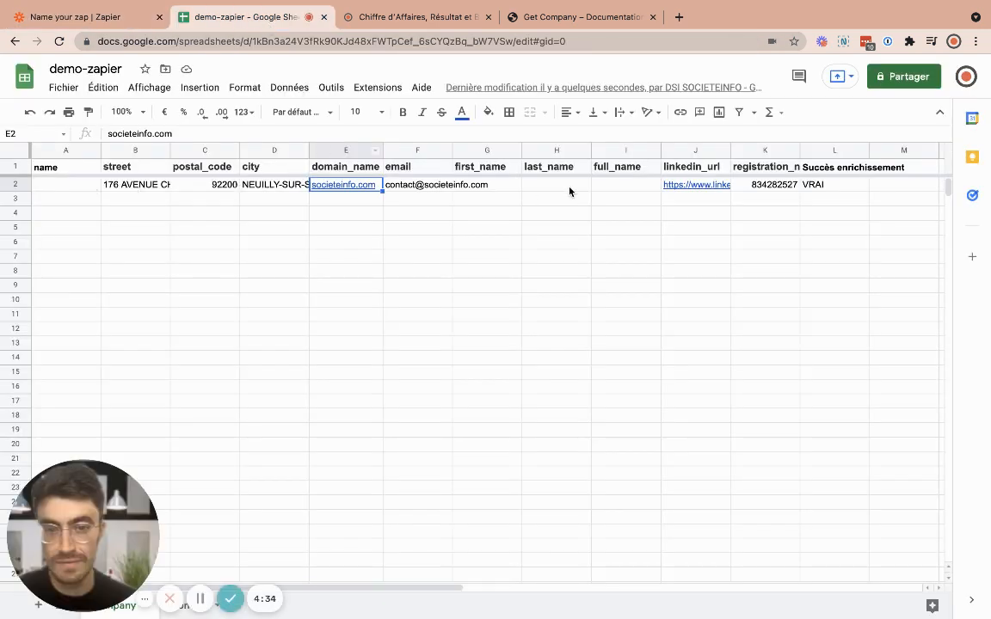
click(104, 17)
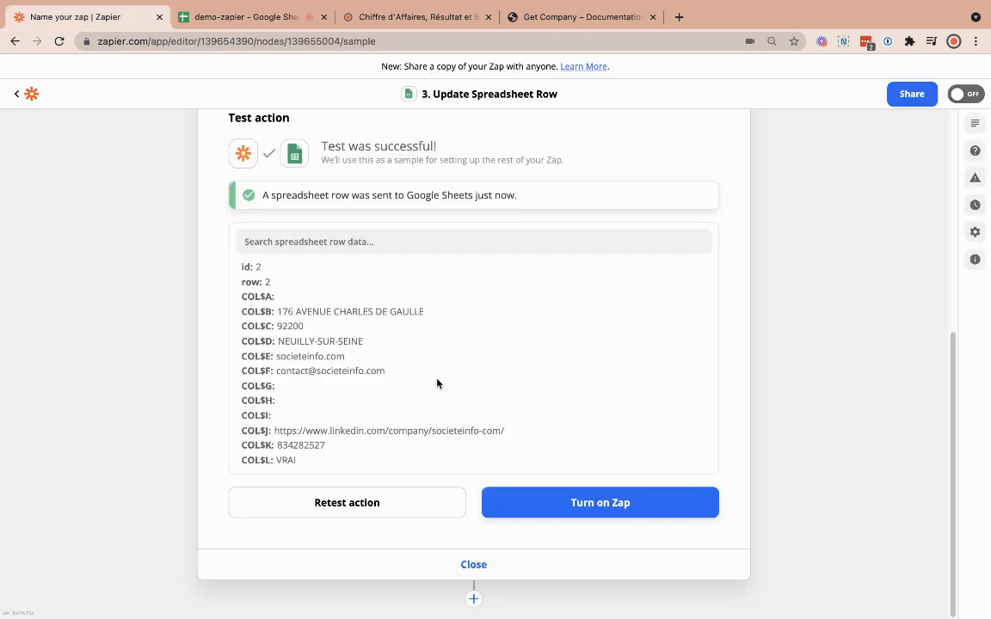